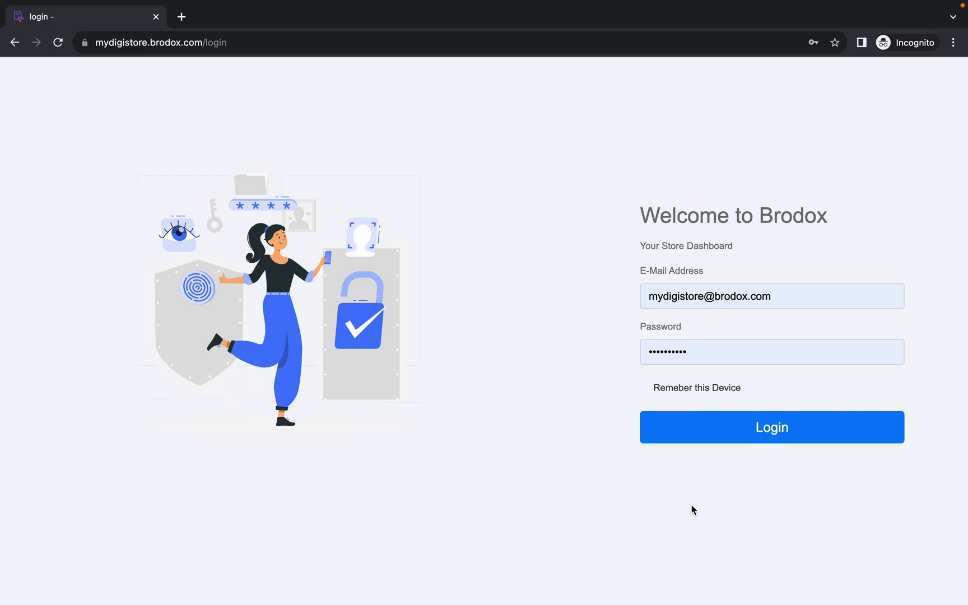
- Log in to the Brodox seller dashboard with the store e-mail and password
left_click(735, 441)
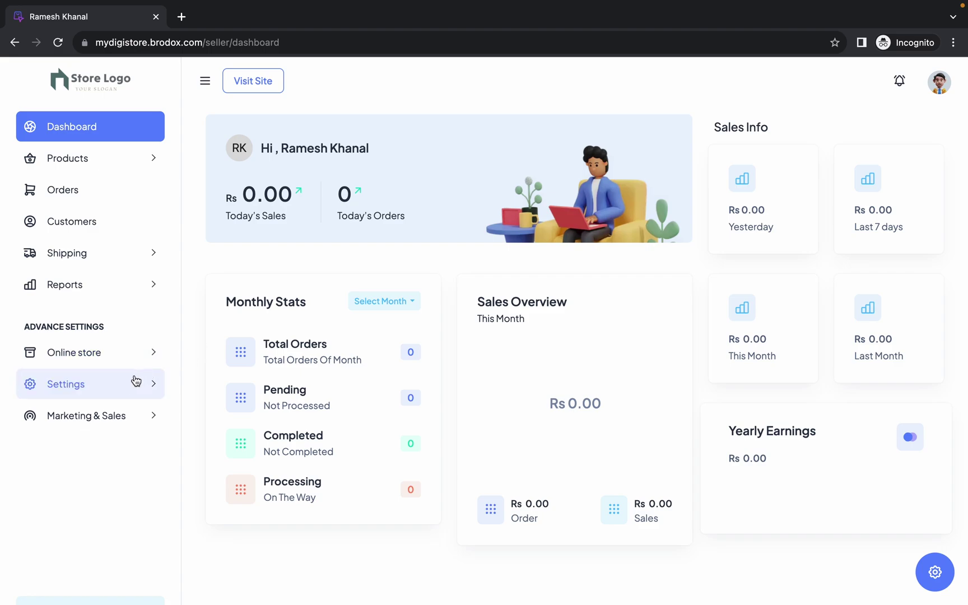
- Open Shop Settings under Settings in the sidebar
left_click(120, 386)
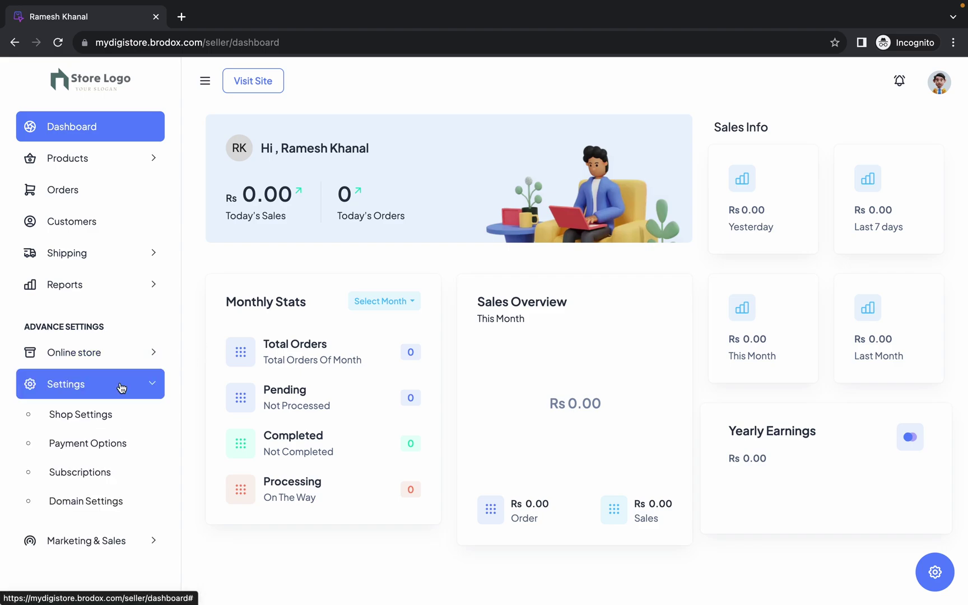
left_click(106, 417)
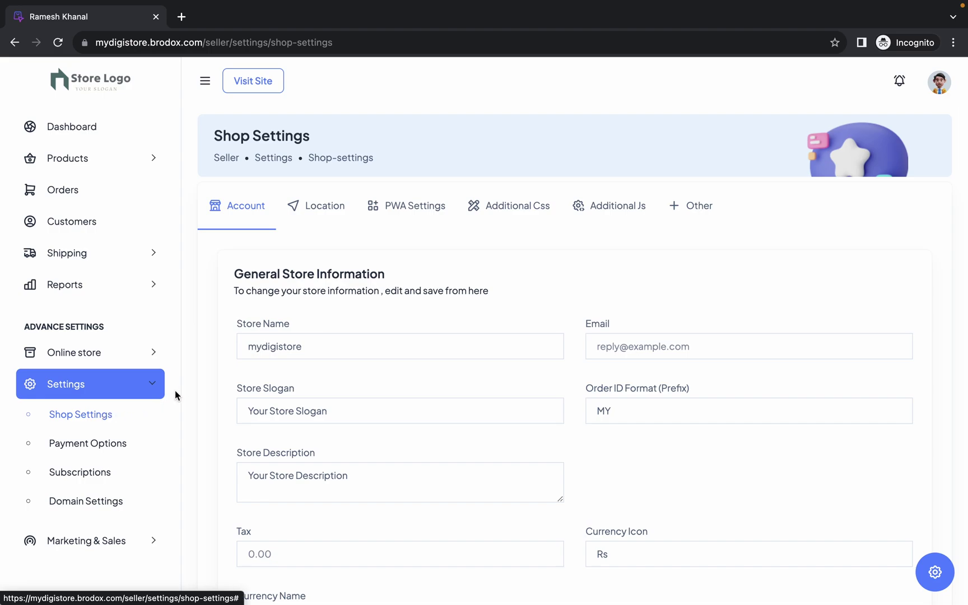
- Rename the store from mydigistore to 'My Digital Store'
triple_click(251, 323)
left_click(268, 330)
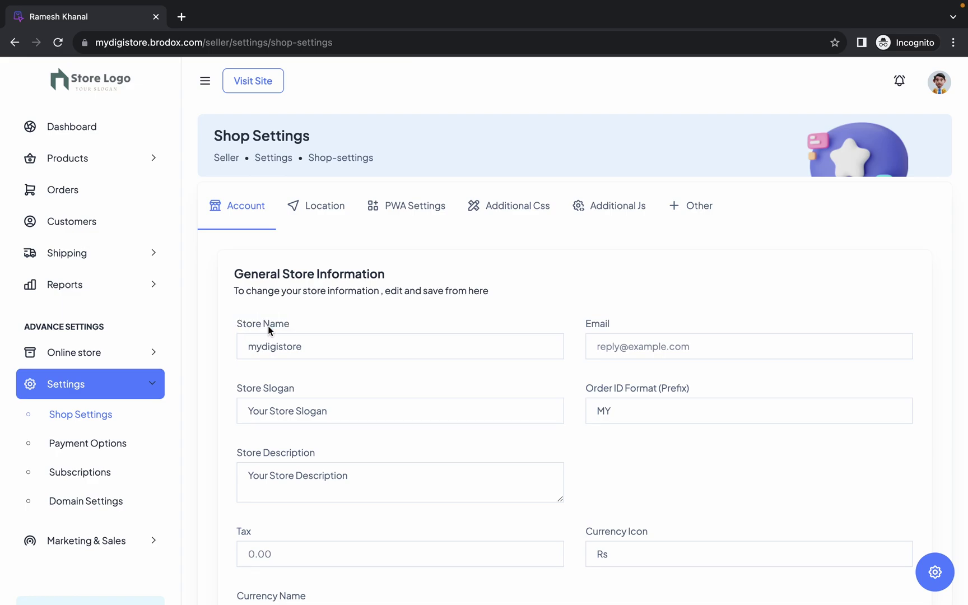
left_click(291, 346)
double_click(291, 346)
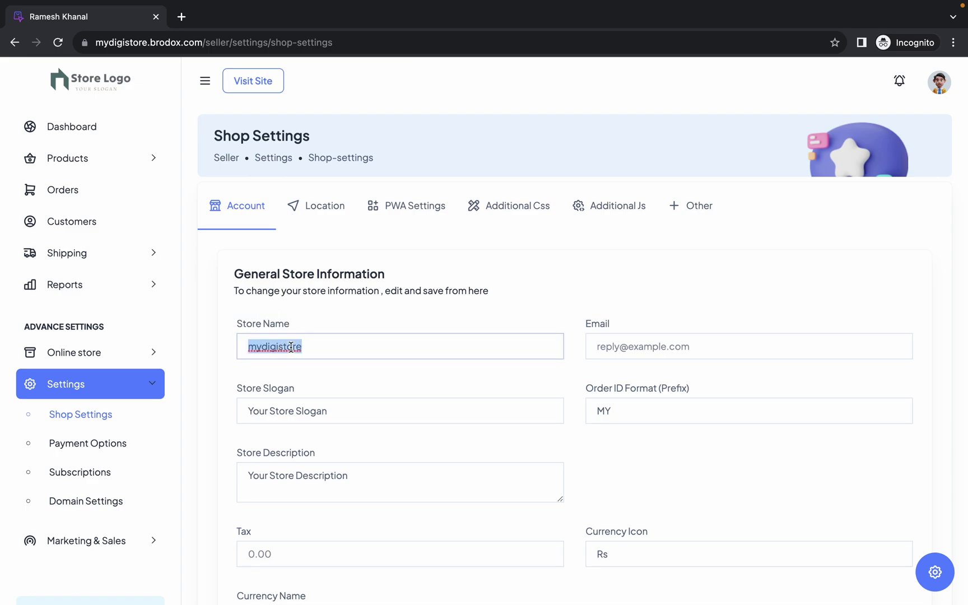
type("My Digital Atore")
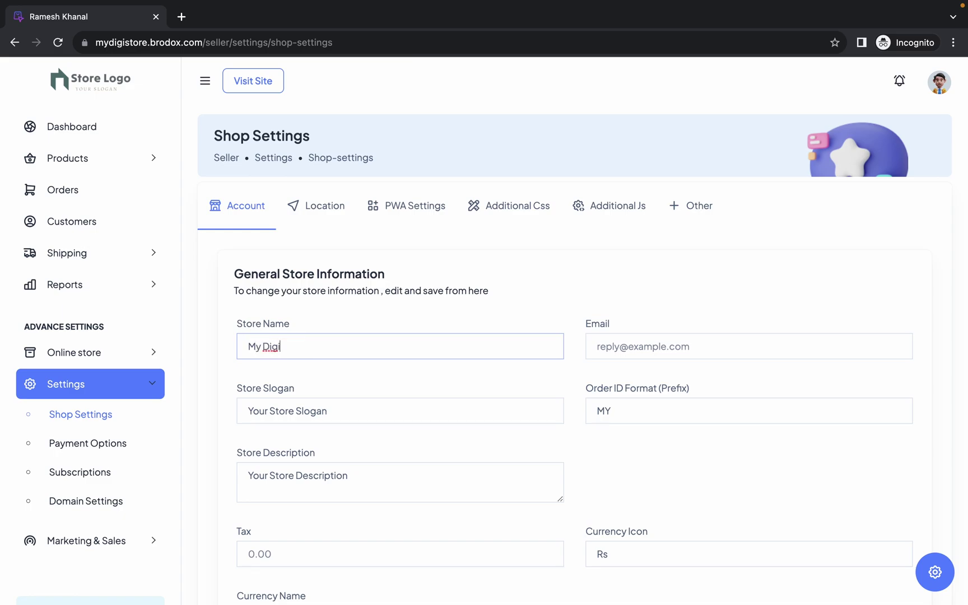
key("BackSpace")
key("BackSpace")
key("BackSpace")
key("BackSpace")
key("BackSpace")
type("Store")
- Replace the placeholder slogan with 'Get Everything Digital'
left_click(332, 412)
left_click_drag(333, 413, 241, 411)
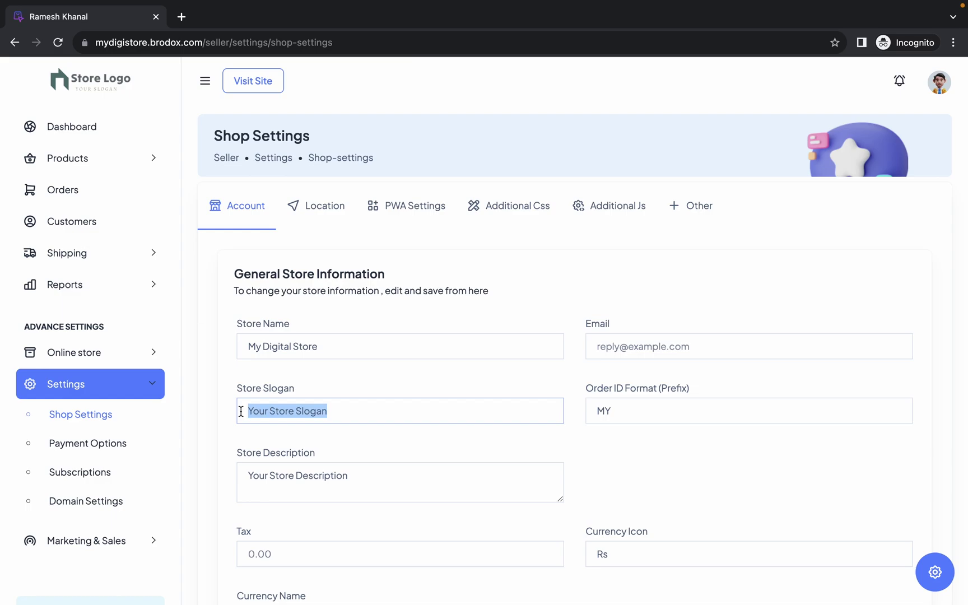
key("BackSpace")
type("Get Everything Digital")
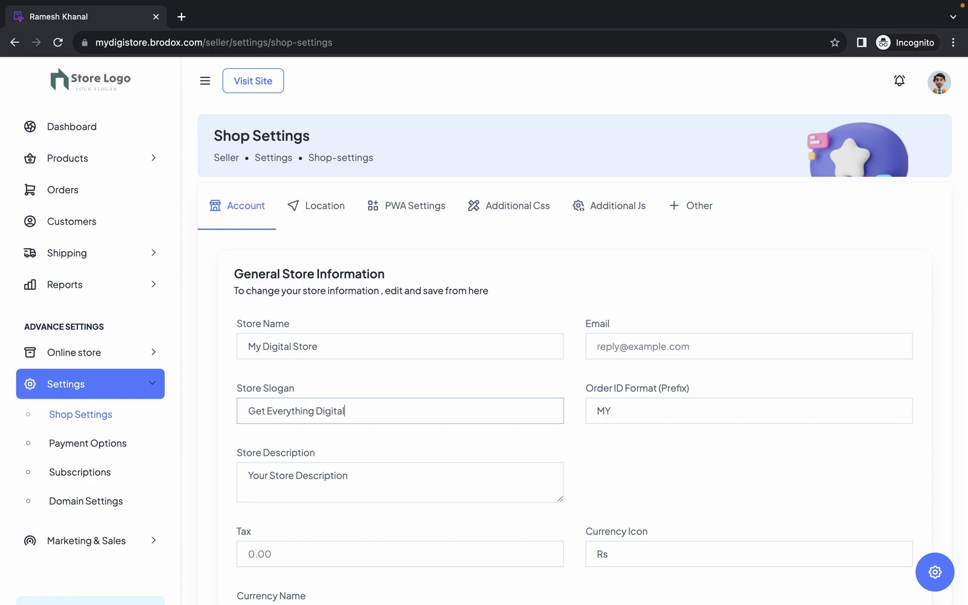
left_click(351, 392)
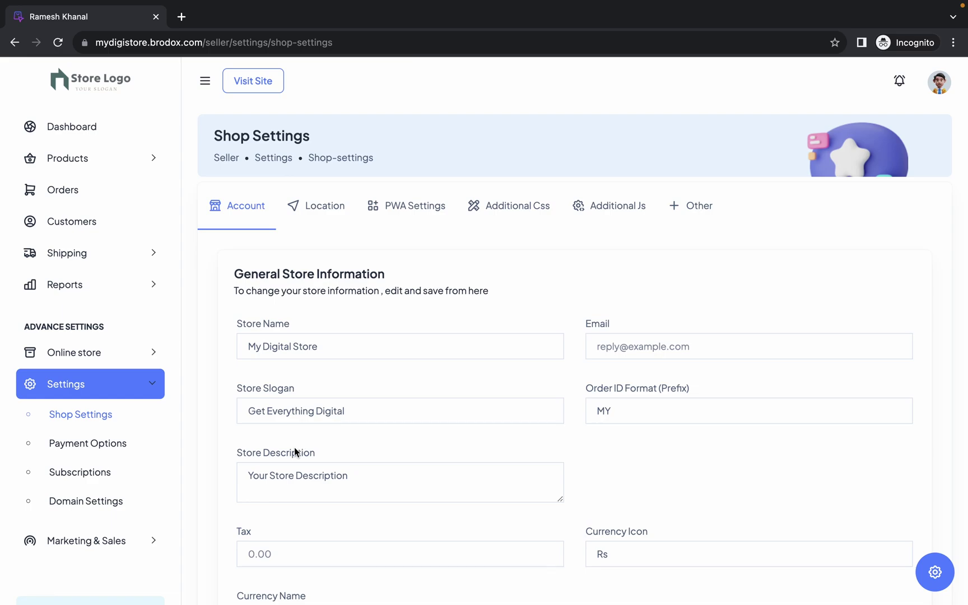
- Replace the placeholder description with 'My Digital Store serve you Best digital goods.'
double_click(301, 474)
triple_click(302, 473)
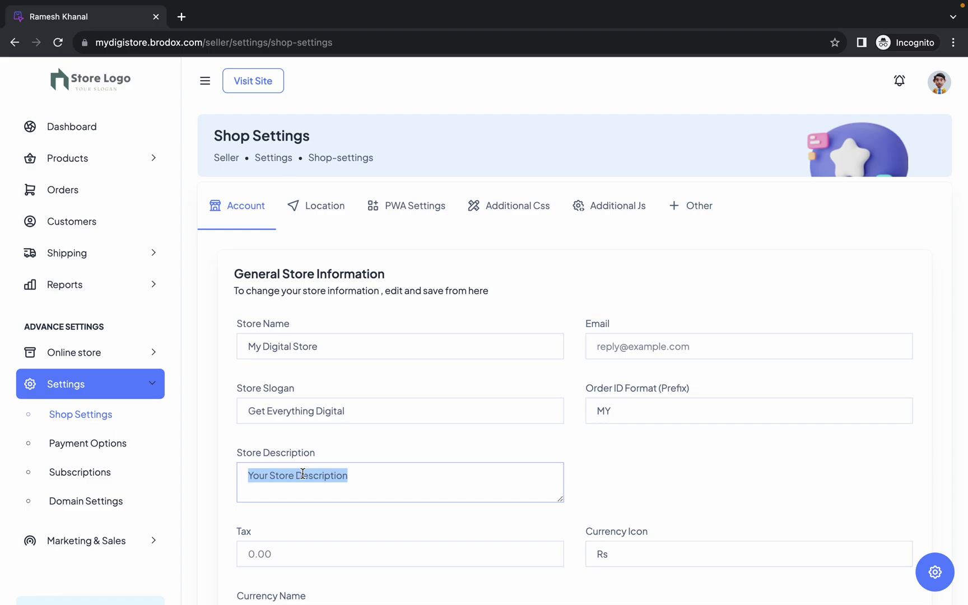
type("My Digital Store a")
key("BackSpace")
key("BackSpace")
type("serve you Best digital goods.")
- Finish the store description and set the store tax to 2
scroll(254, 440, "down", 2)
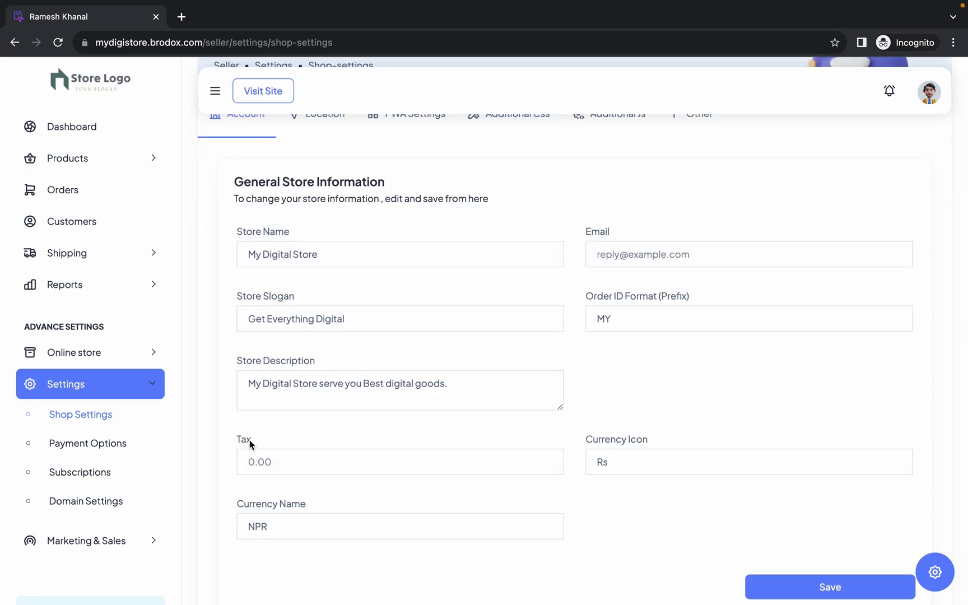
double_click(243, 441)
left_click(290, 426)
left_click(280, 463)
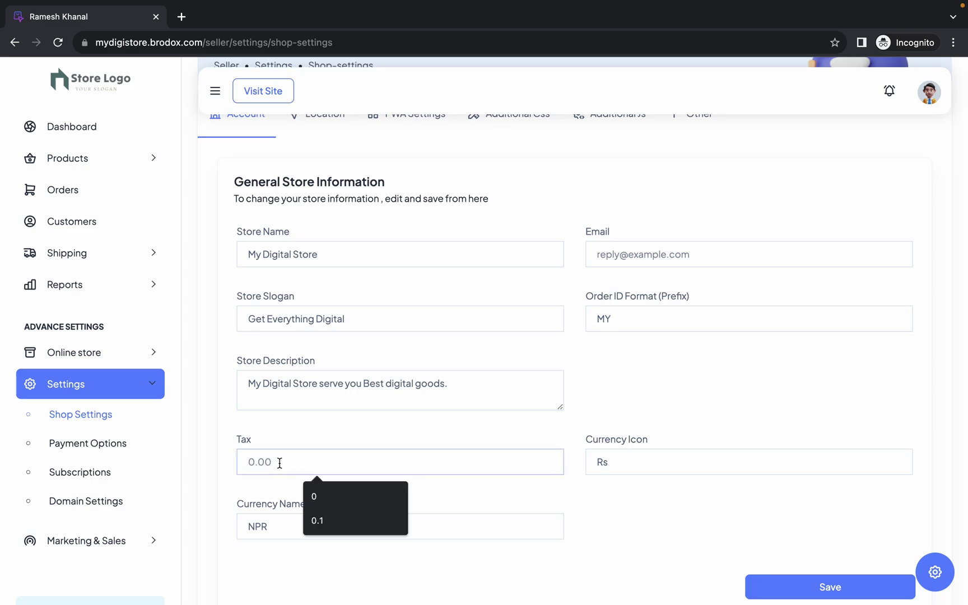
type("2")
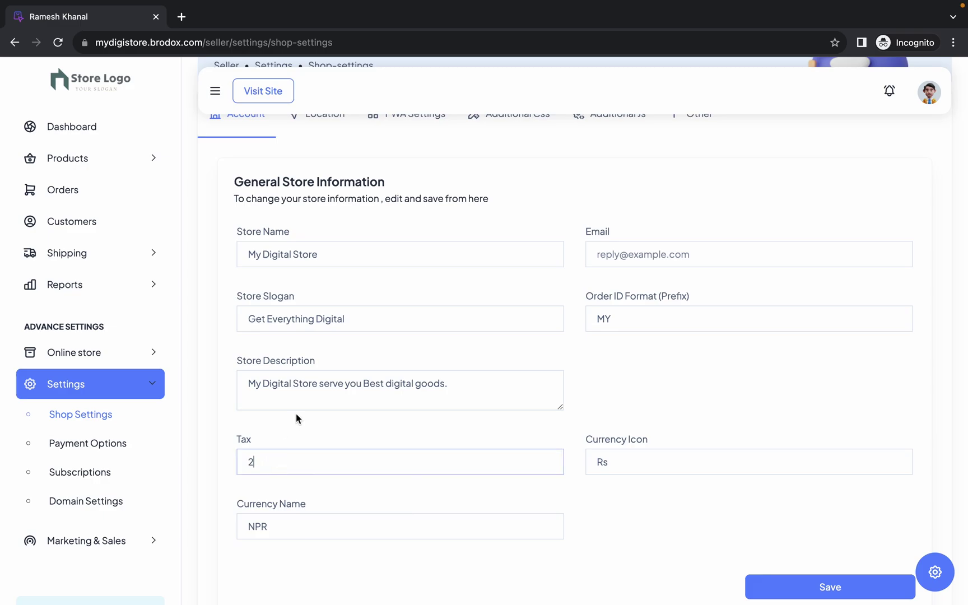
left_click(296, 413)
- Check the Currency Name field, which holds NPR
scroll(328, 454, "down", 1)
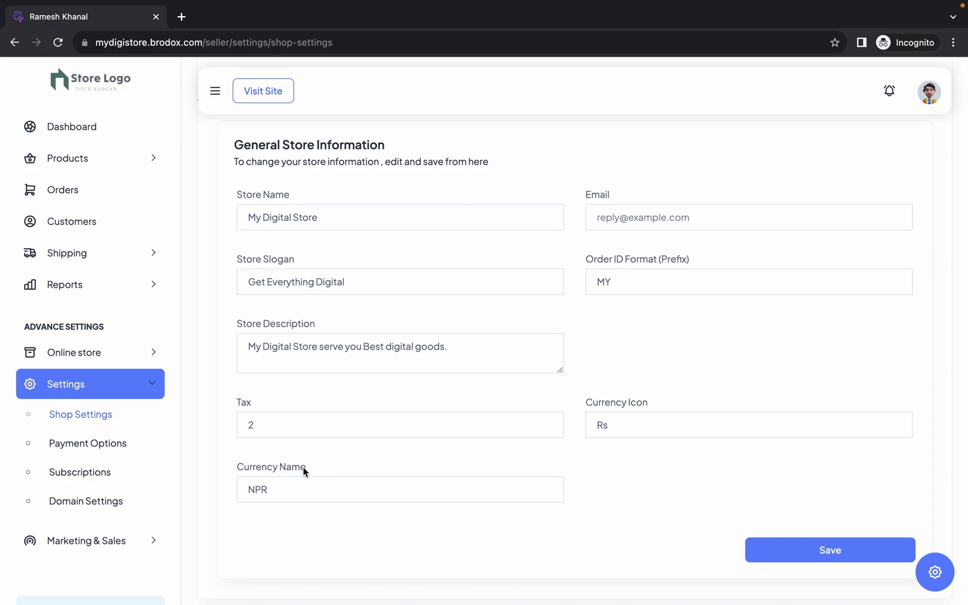
double_click(303, 486)
left_click(302, 486)
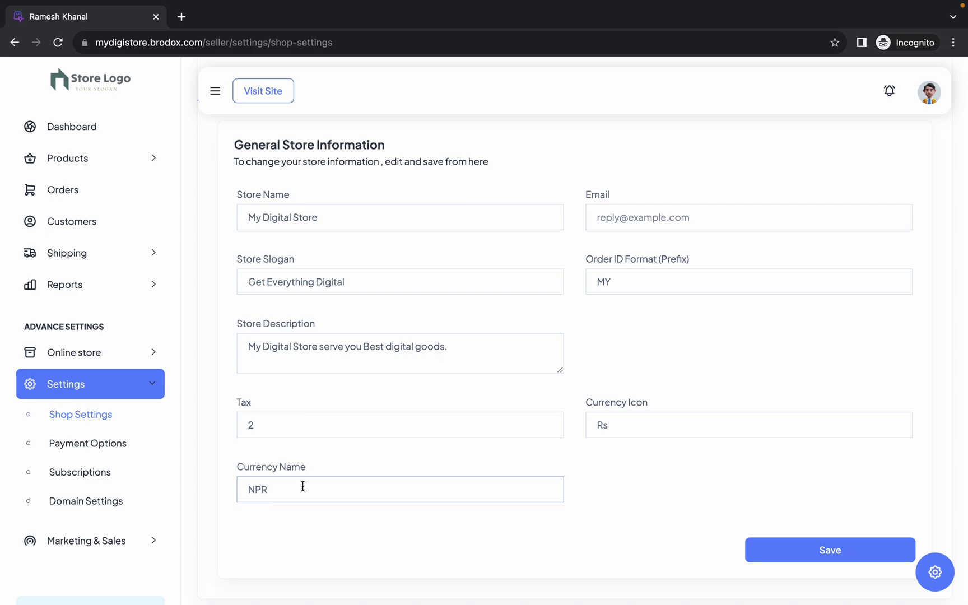
scroll(303, 488, "up", 1)
scroll(537, 408, "up", 2)
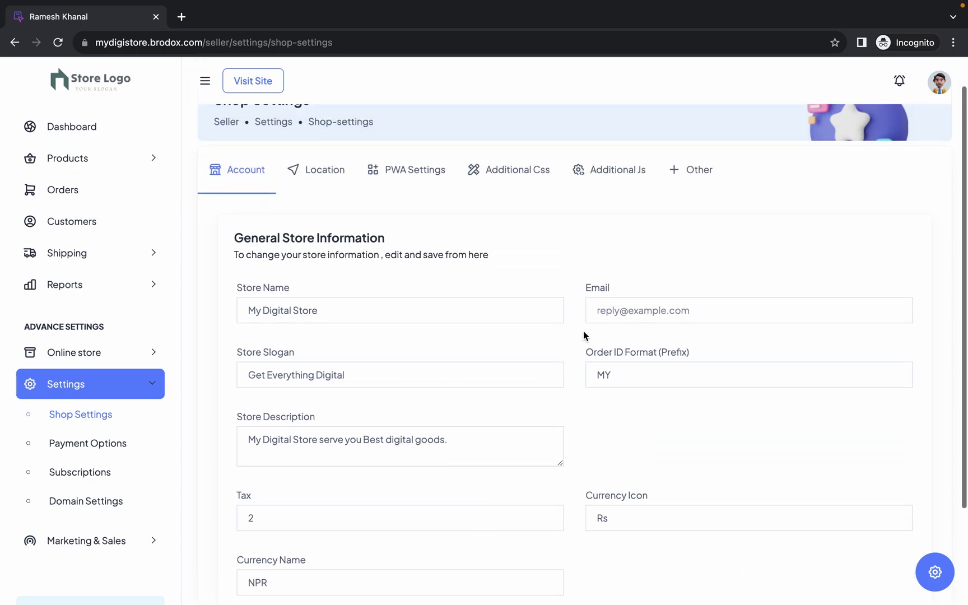
- Enter the store contact e-mail address in the Email field
double_click(597, 288)
left_click(636, 286)
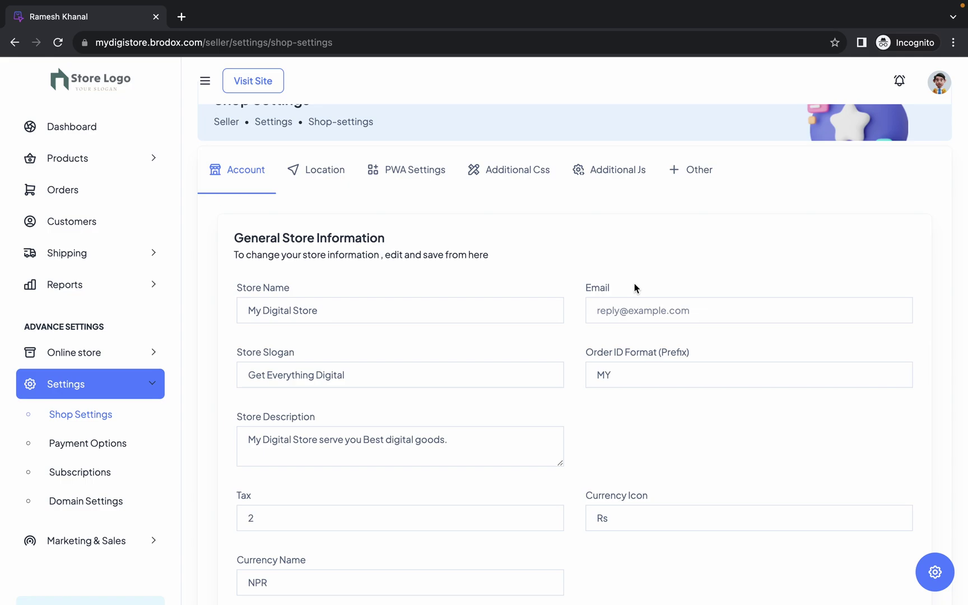
left_click(629, 289)
left_click(669, 329)
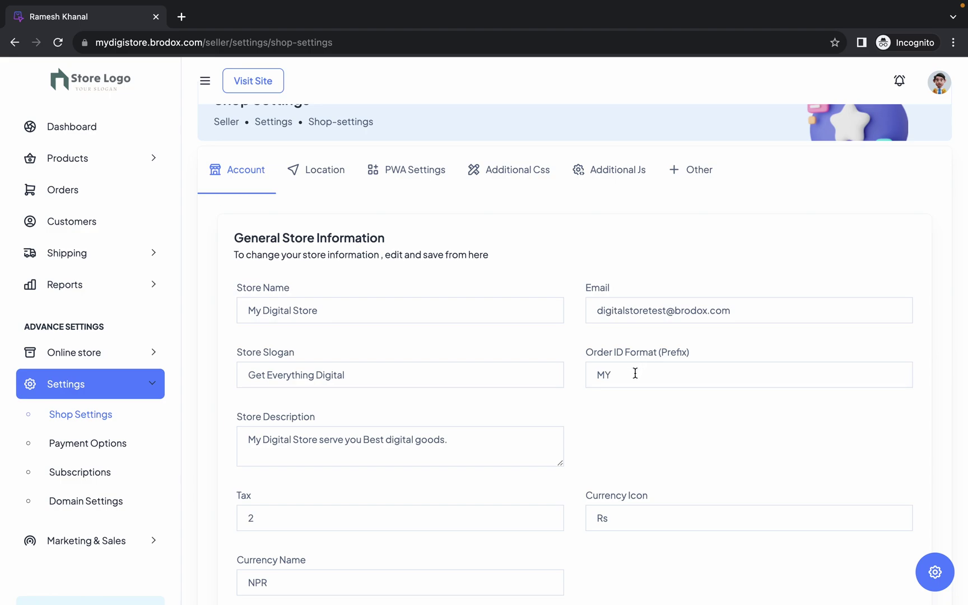
- Review the Rs currency icon and save the store settings
scroll(623, 408, "down", 3)
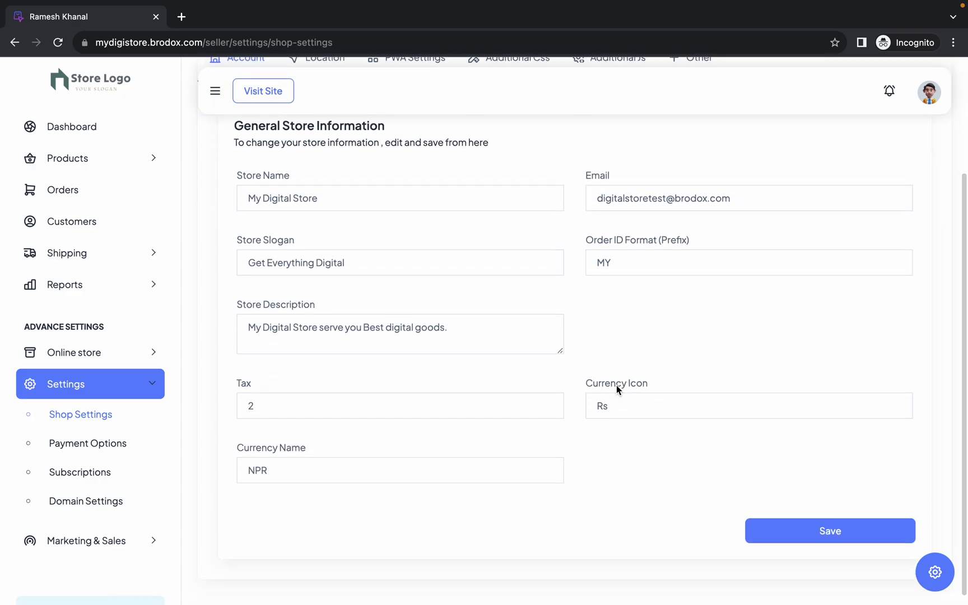
triple_click(616, 385)
left_click(618, 400)
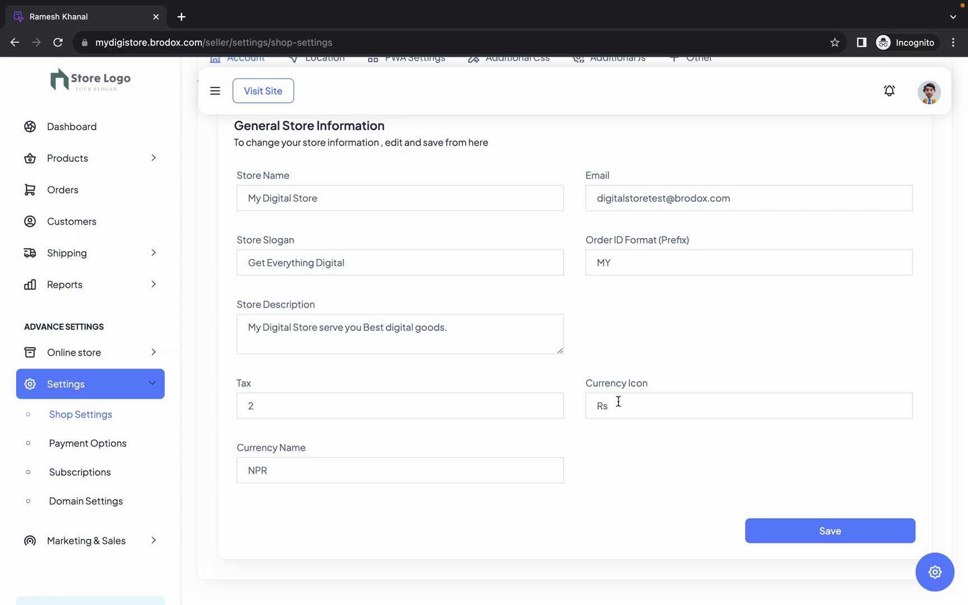
left_click(626, 405)
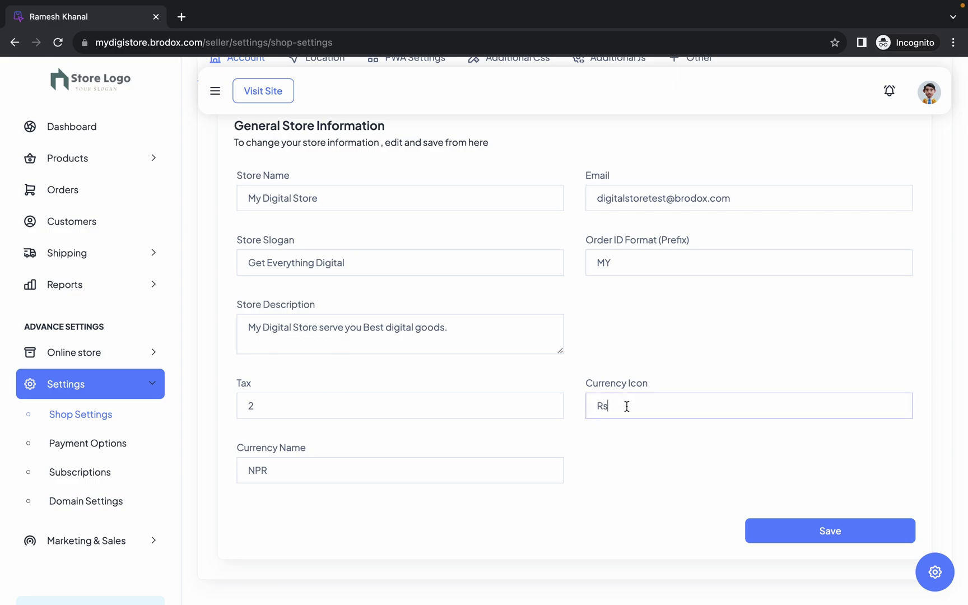
left_click(644, 402)
left_click(640, 404)
left_click(775, 531)
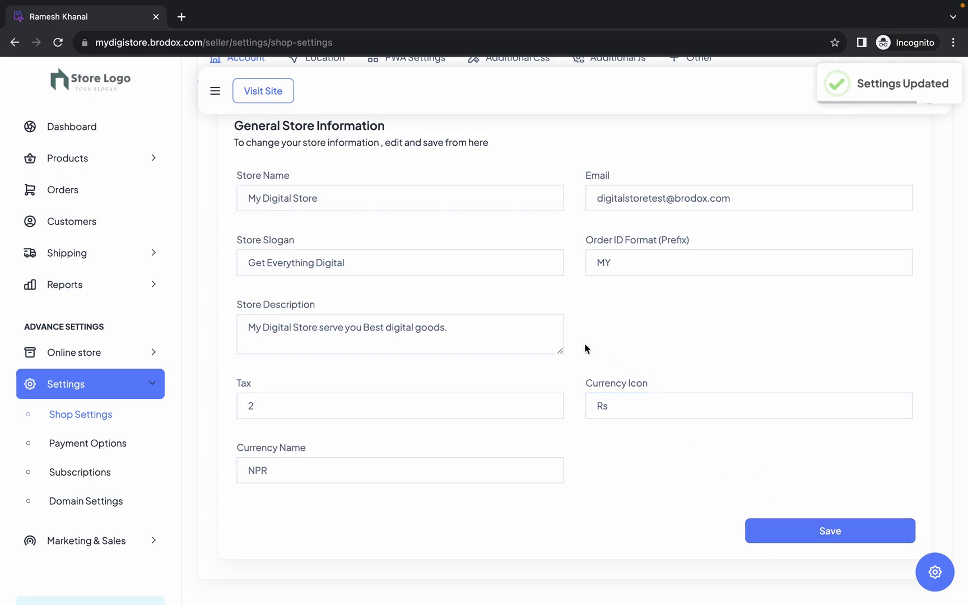
scroll(387, 314, "up", 4)
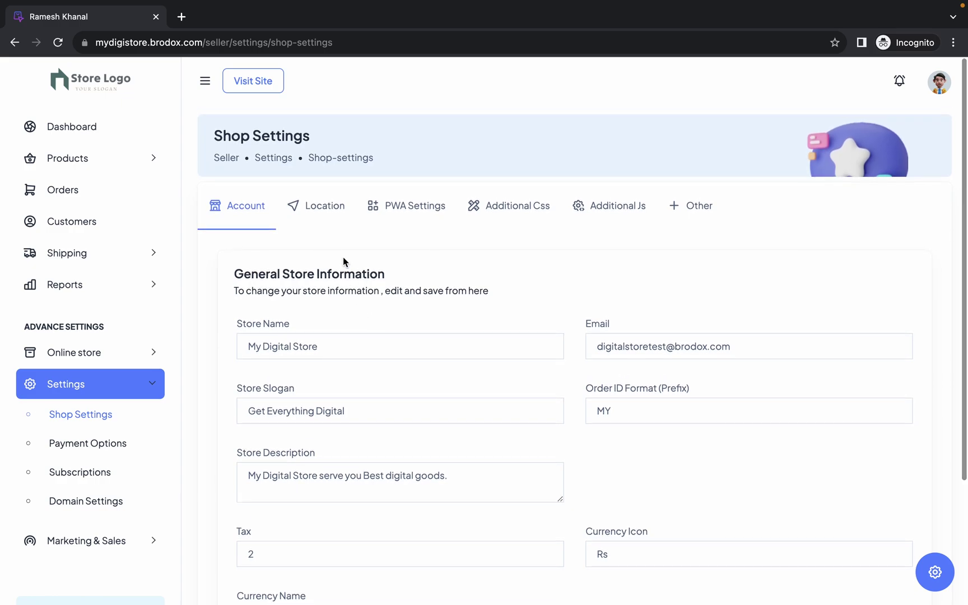
left_click(328, 215)
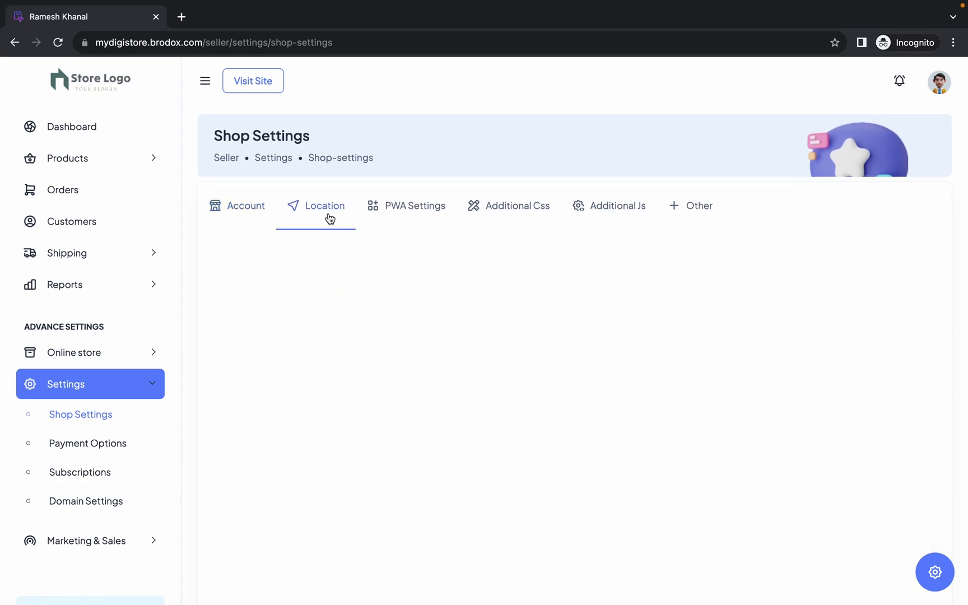
scroll(335, 257, "down", 2)
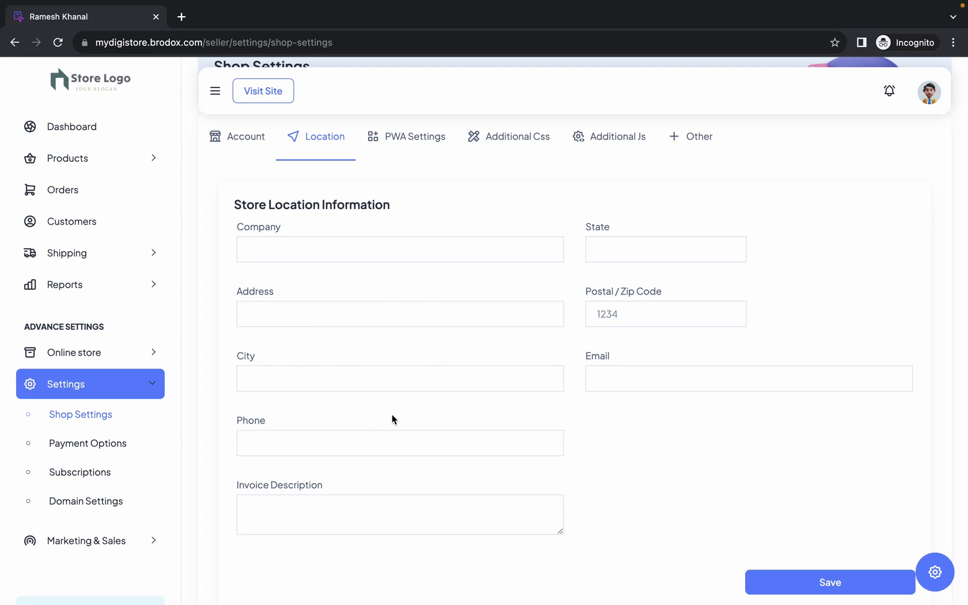
scroll(392, 418, "down", 1)
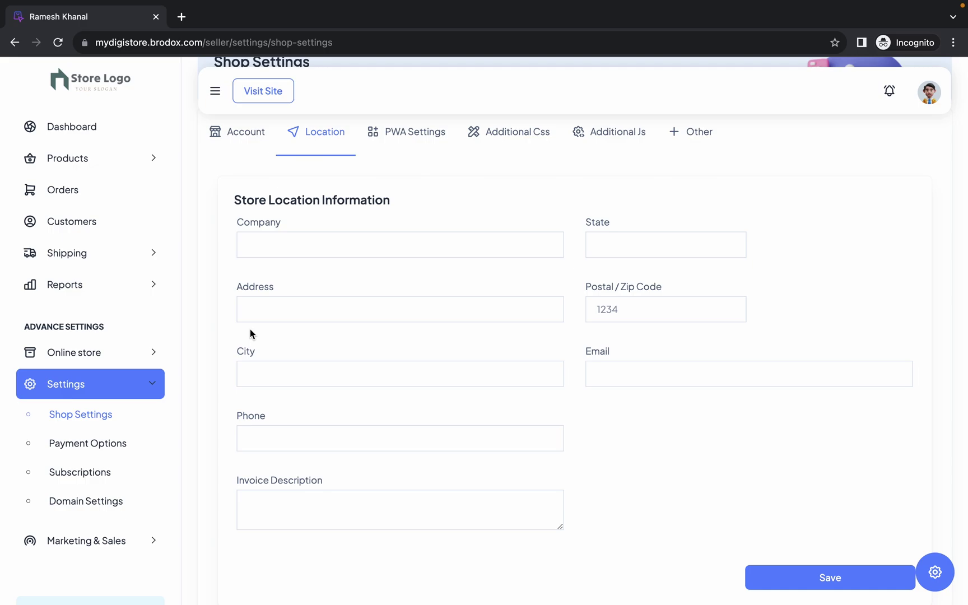
left_click(273, 349)
double_click(261, 416)
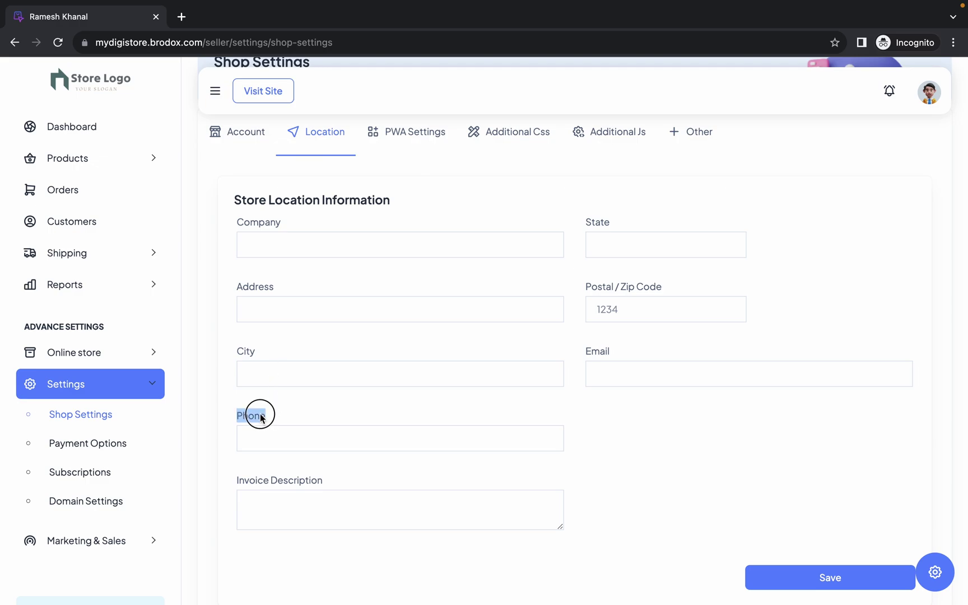
left_click(273, 416)
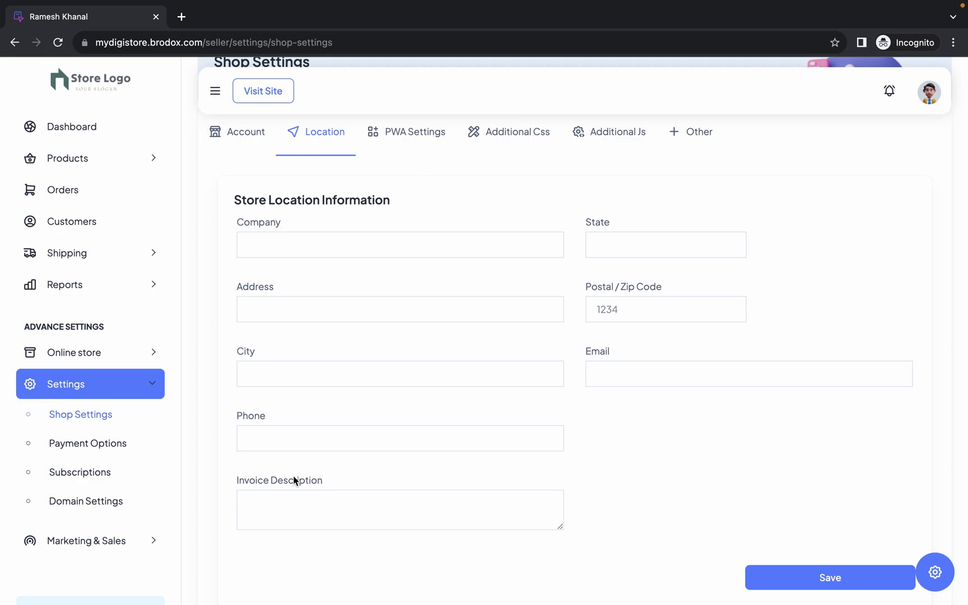
left_click(291, 505)
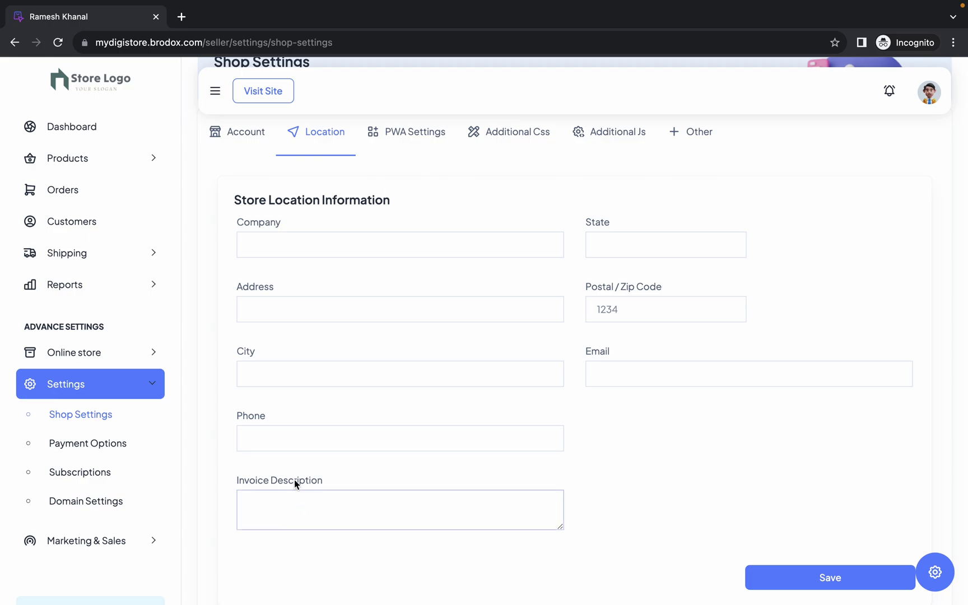
left_click(416, 460)
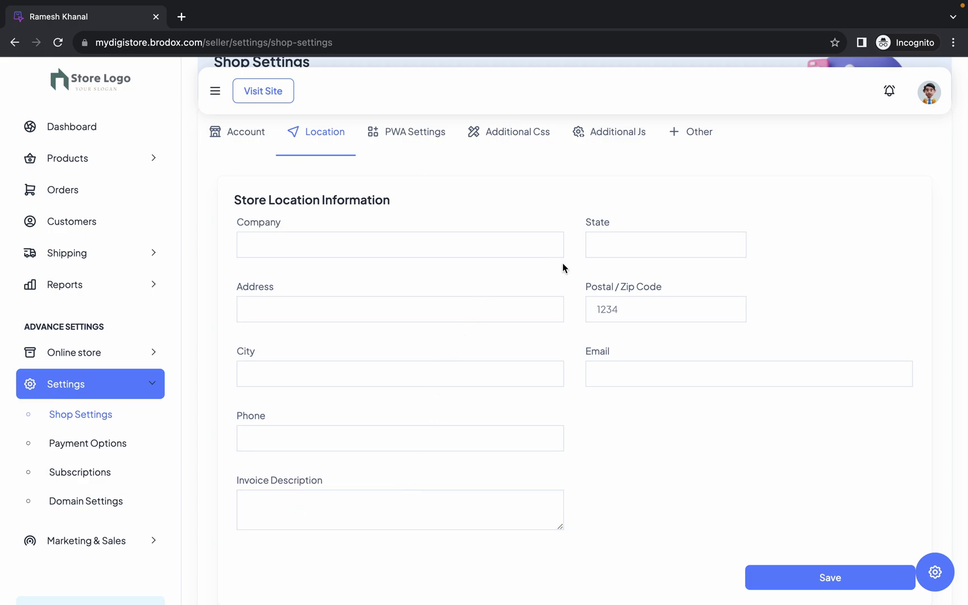
double_click(599, 221)
left_click(616, 217)
scroll(646, 219, "down", 1)
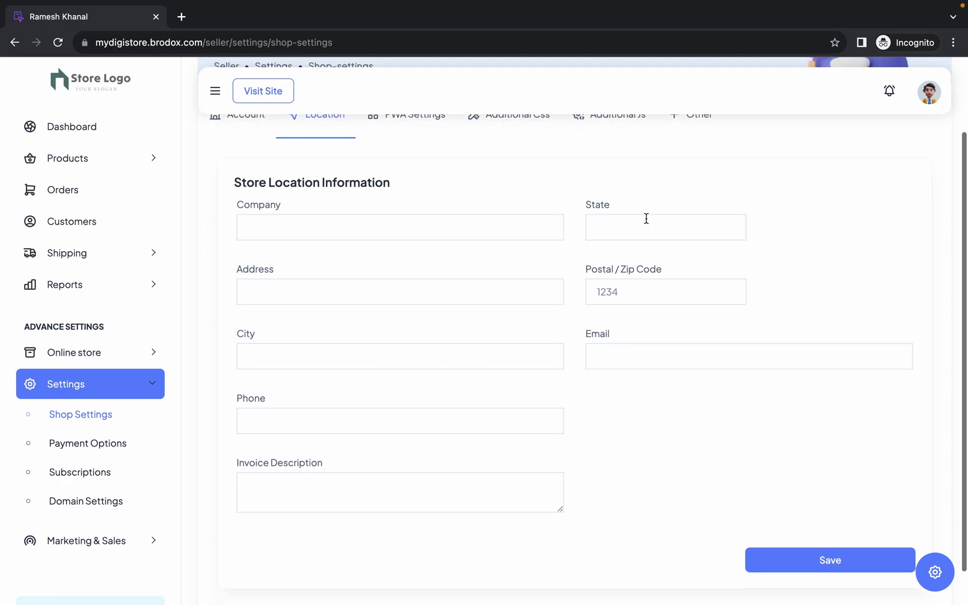
triple_click(605, 271)
left_click(600, 253)
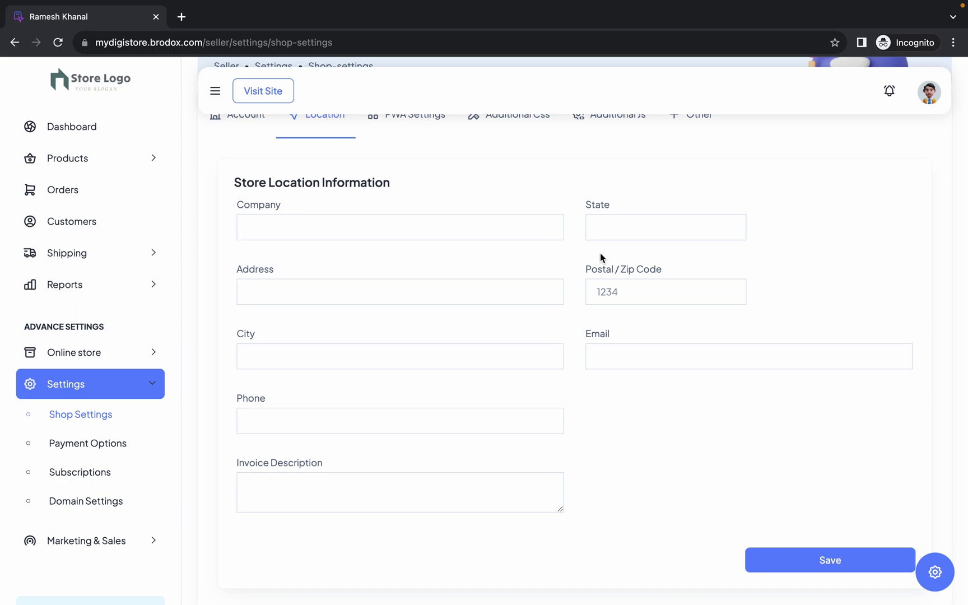
double_click(599, 335)
left_click(616, 330)
scroll(640, 412, "down", 2)
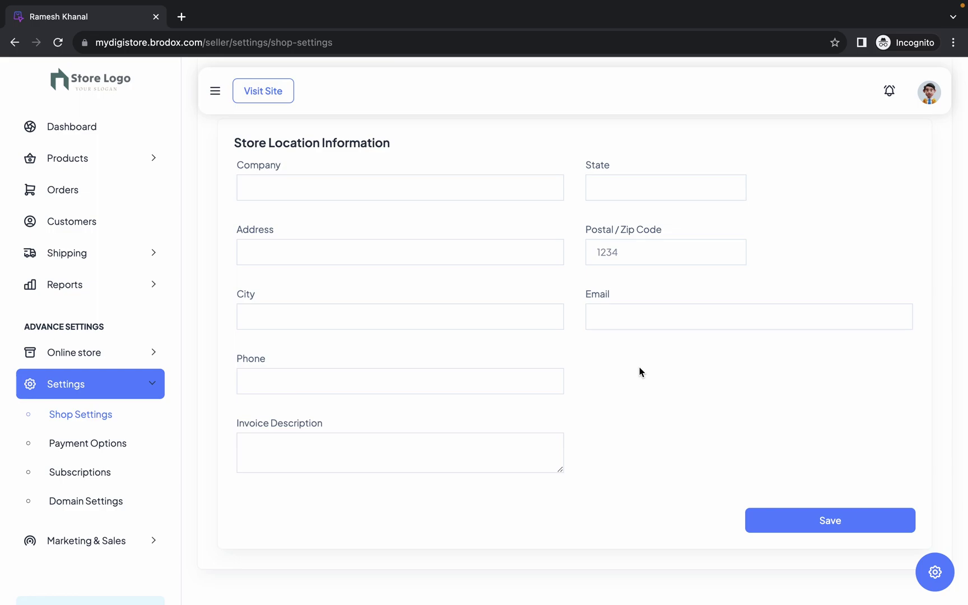
scroll(639, 369, "up", 3)
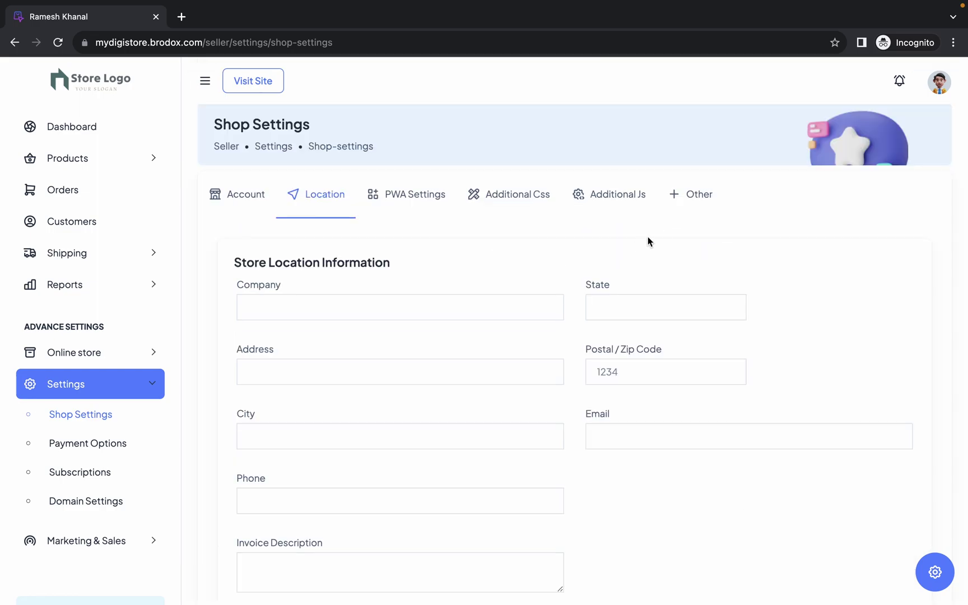
- In the Other settings, change the Theme Color from black to bright blue
left_click(690, 195)
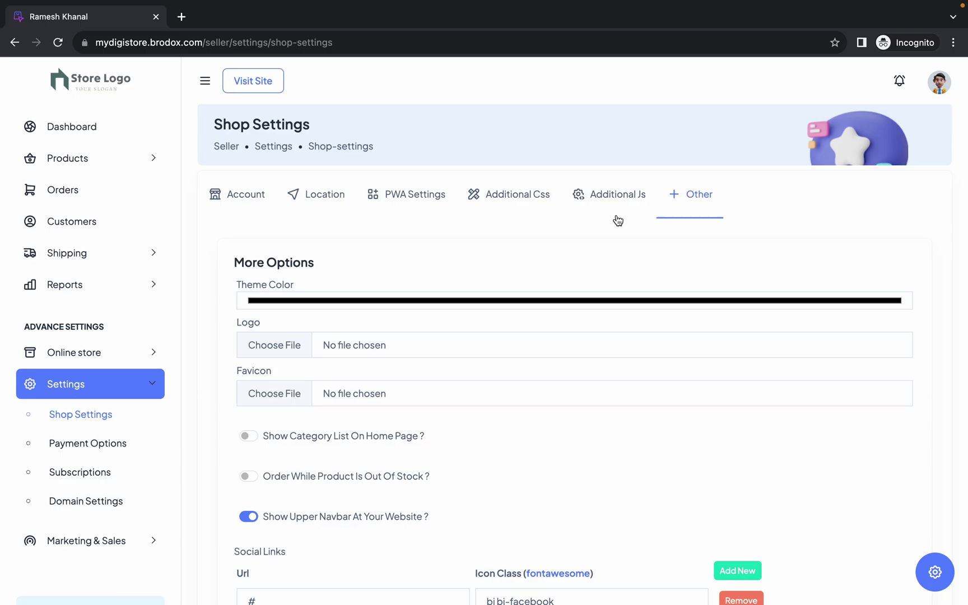
scroll(618, 220, "down", 1)
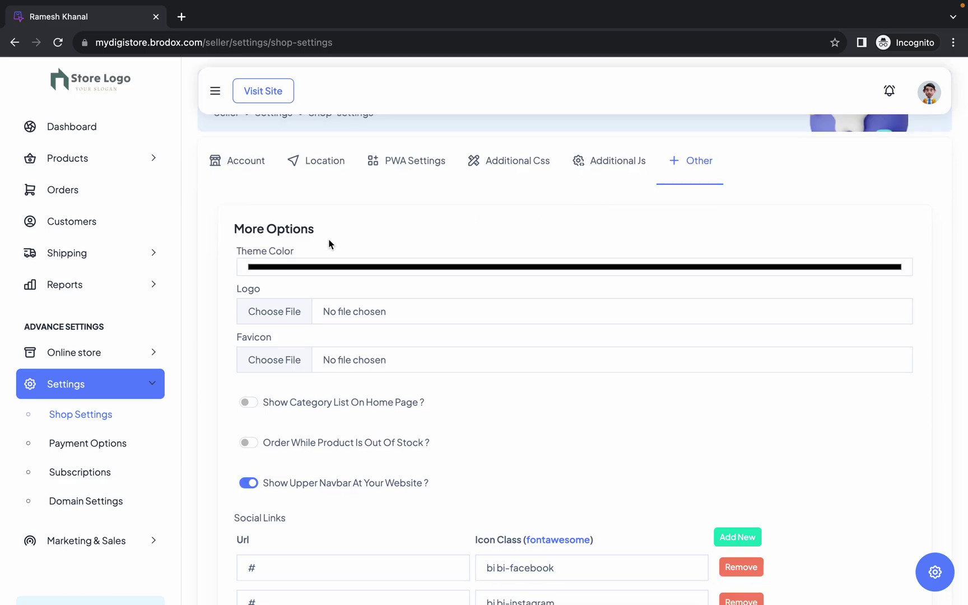
scroll(282, 341, "down", 2)
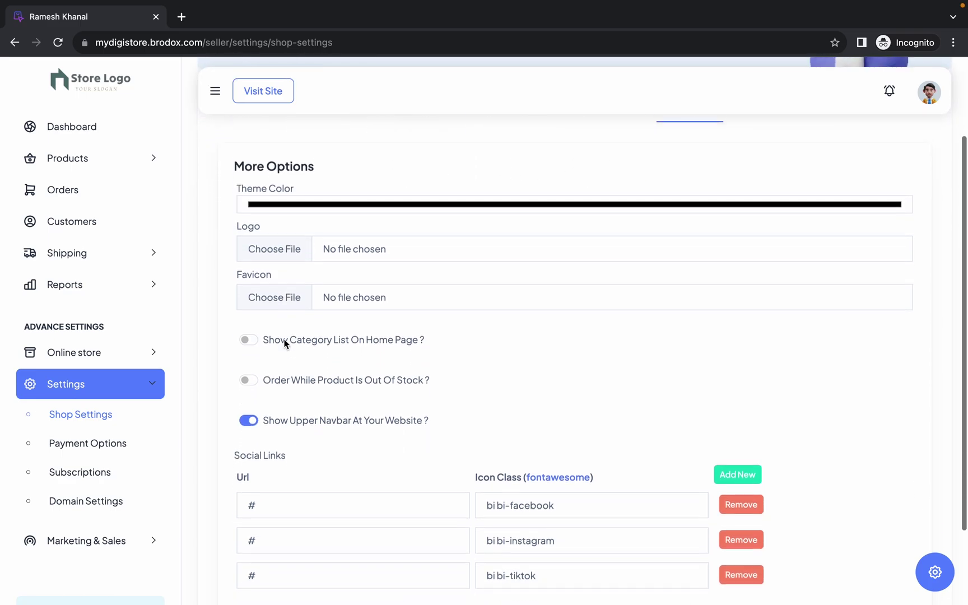
scroll(283, 342, "down", 1)
scroll(283, 339, "up", 4)
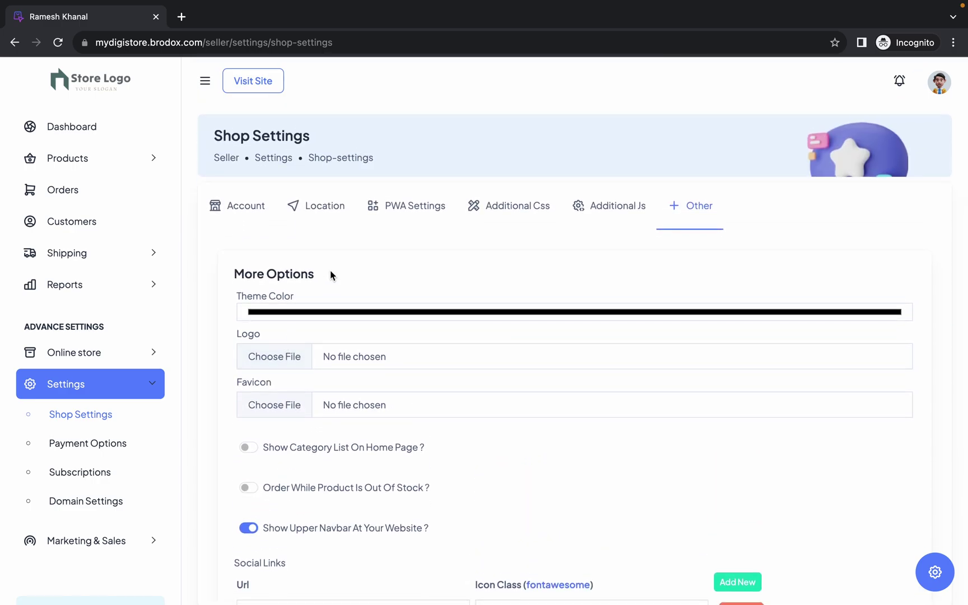
triple_click(284, 296)
left_click(318, 296)
left_click(321, 314)
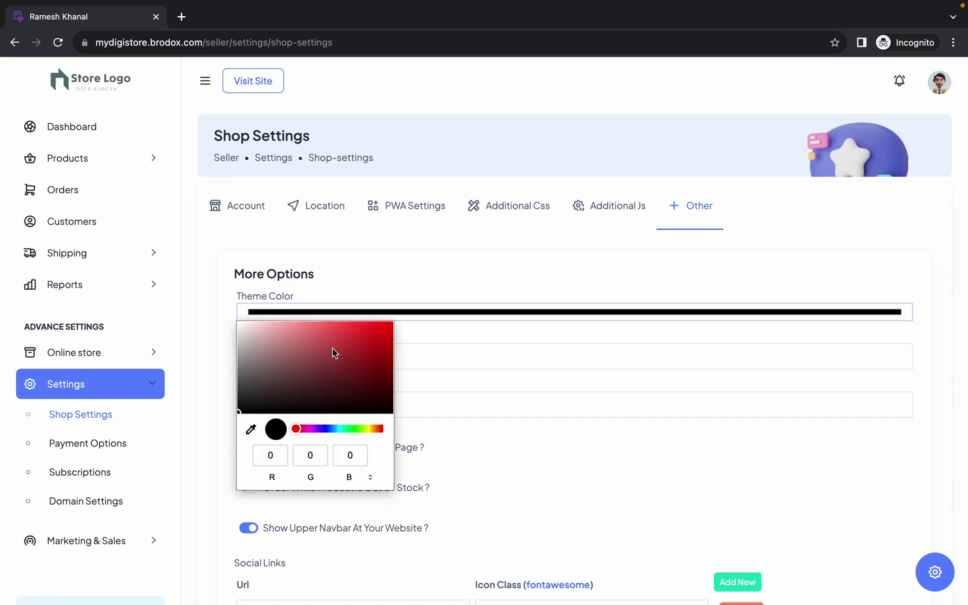
left_click_drag(330, 428, 330, 425)
left_click_drag(324, 360, 399, 325)
left_click(411, 272)
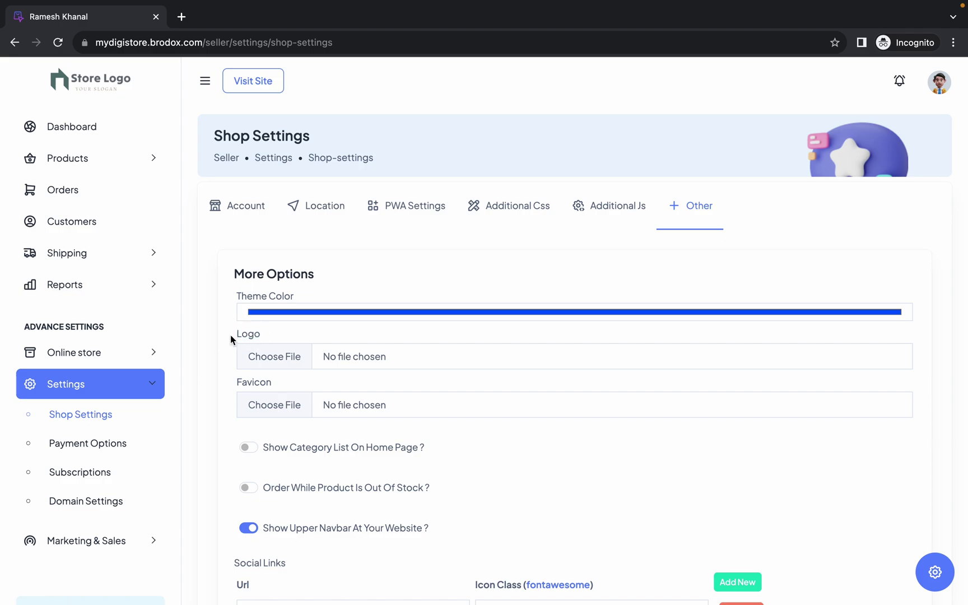
- Choose mylogo.png from the Desktop as the store logo
left_click(279, 357)
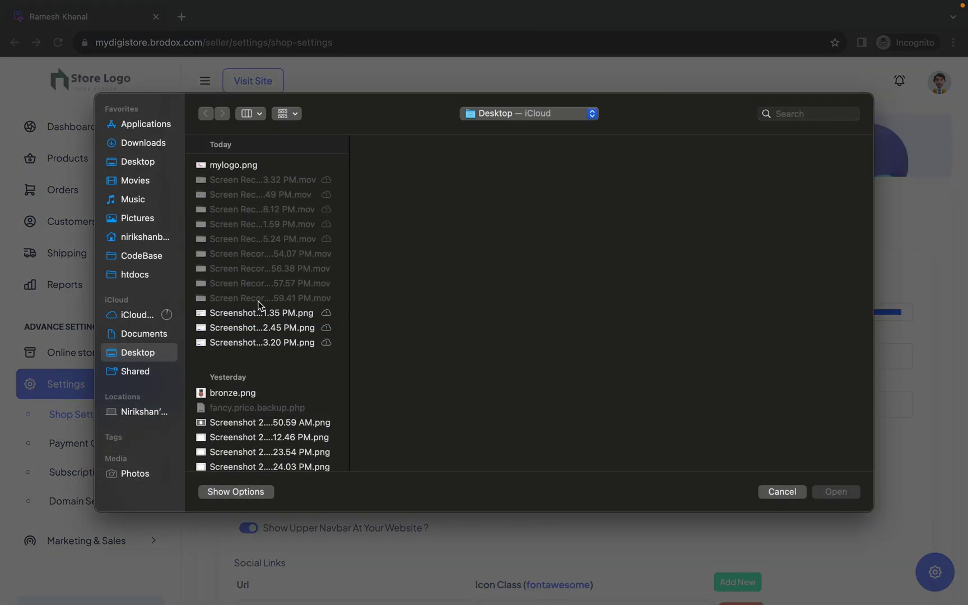
left_click(250, 167)
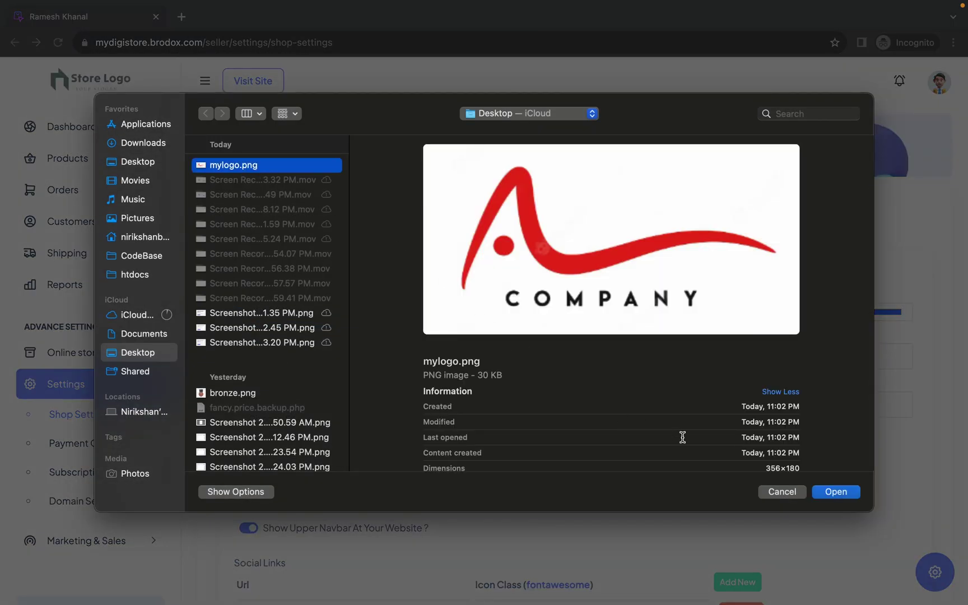
left_click(831, 491)
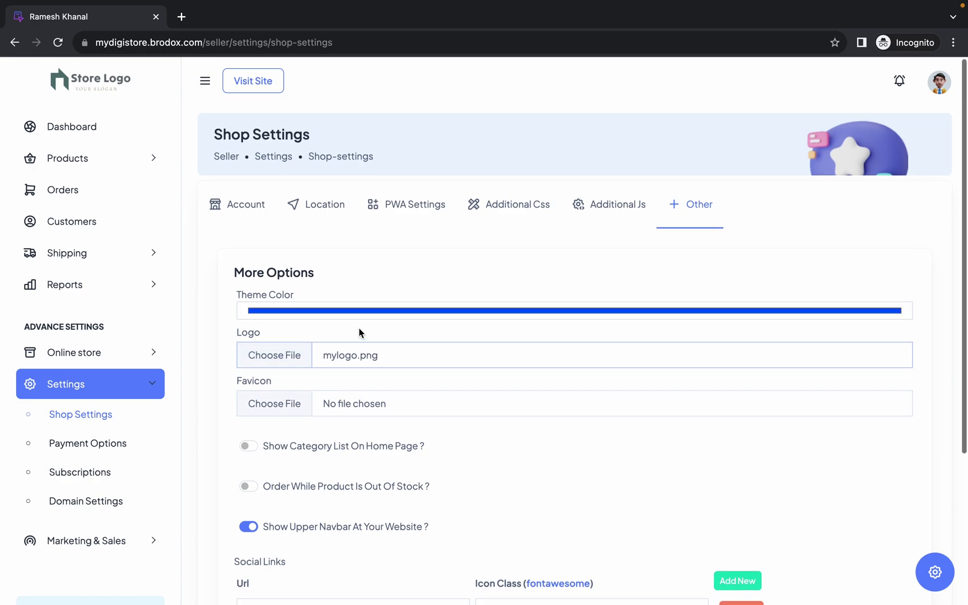
scroll(359, 332, "down", 1)
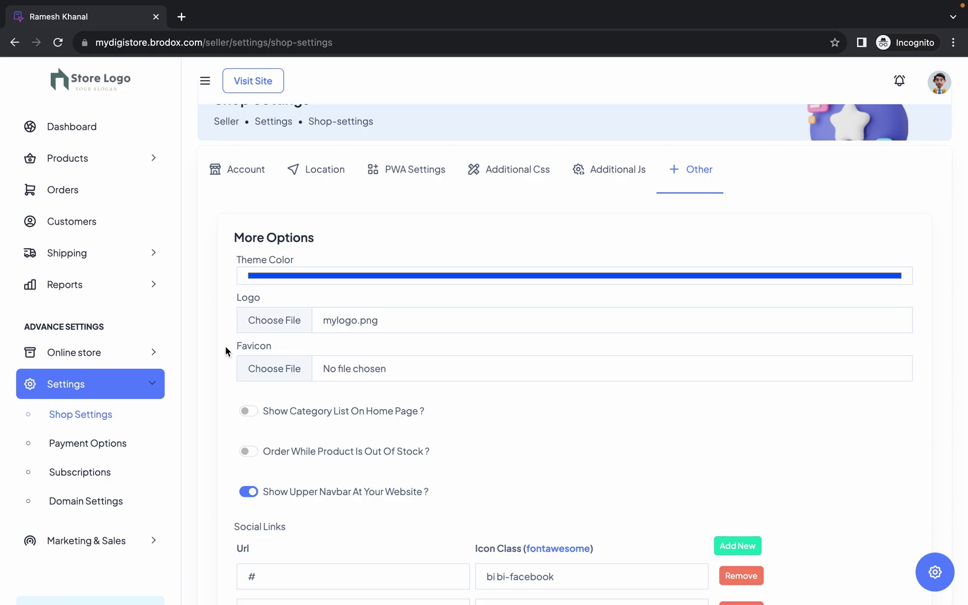
- Choose favicon.ico from the Downloads folder as the store favicon
left_click(265, 371)
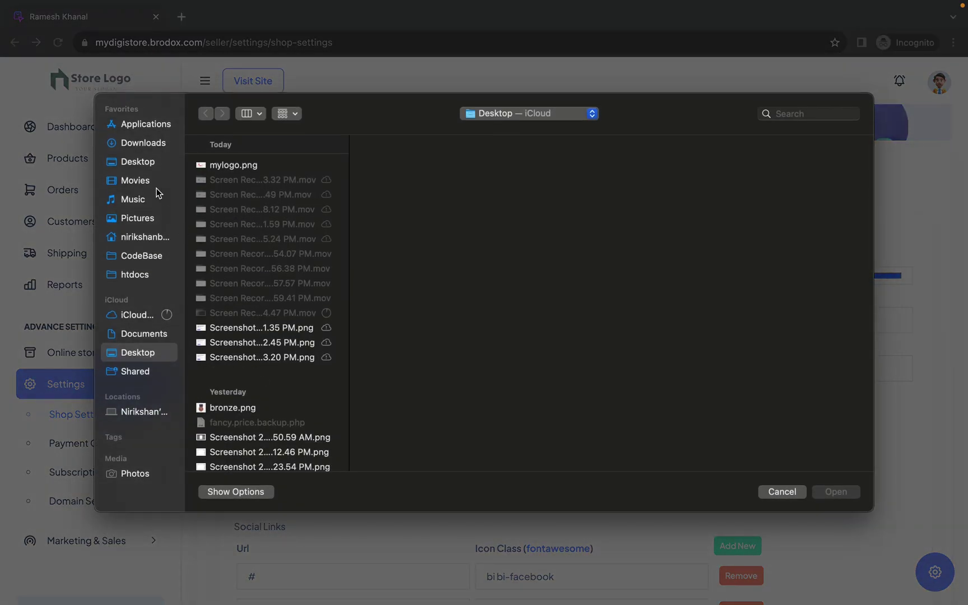
left_click(142, 142)
left_click(232, 179)
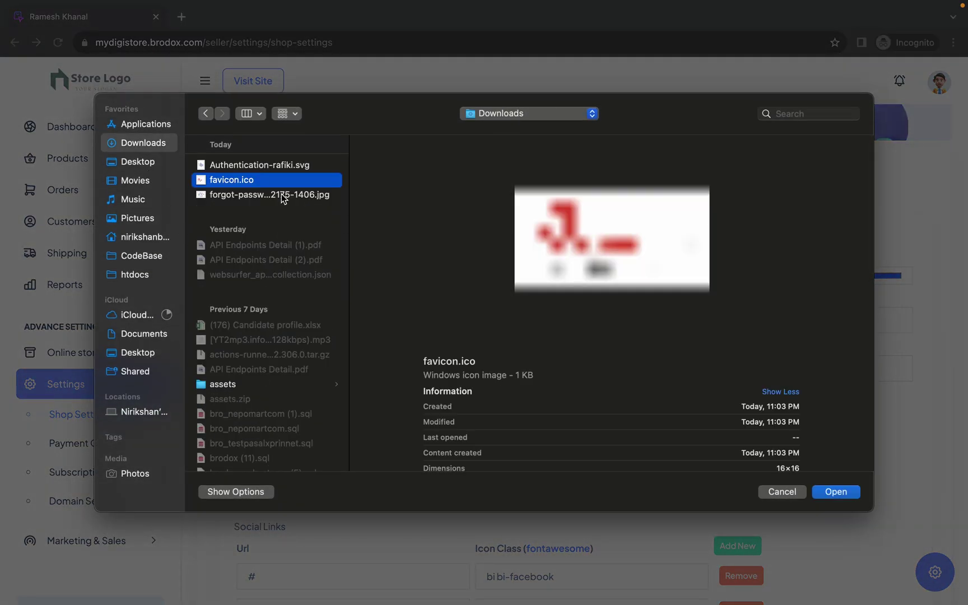
left_click(835, 491)
scroll(284, 359, "down", 1)
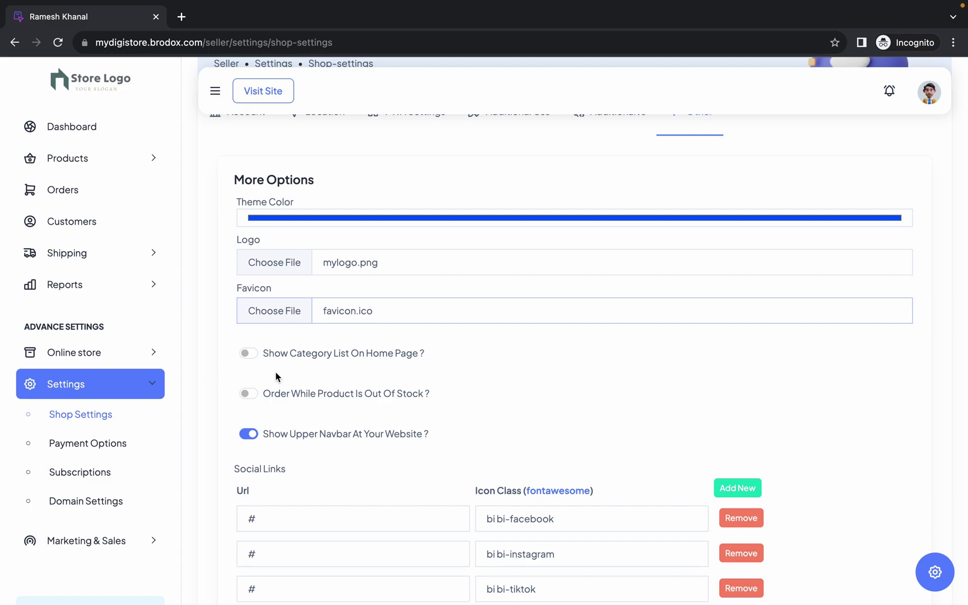
scroll(277, 376, "down", 2)
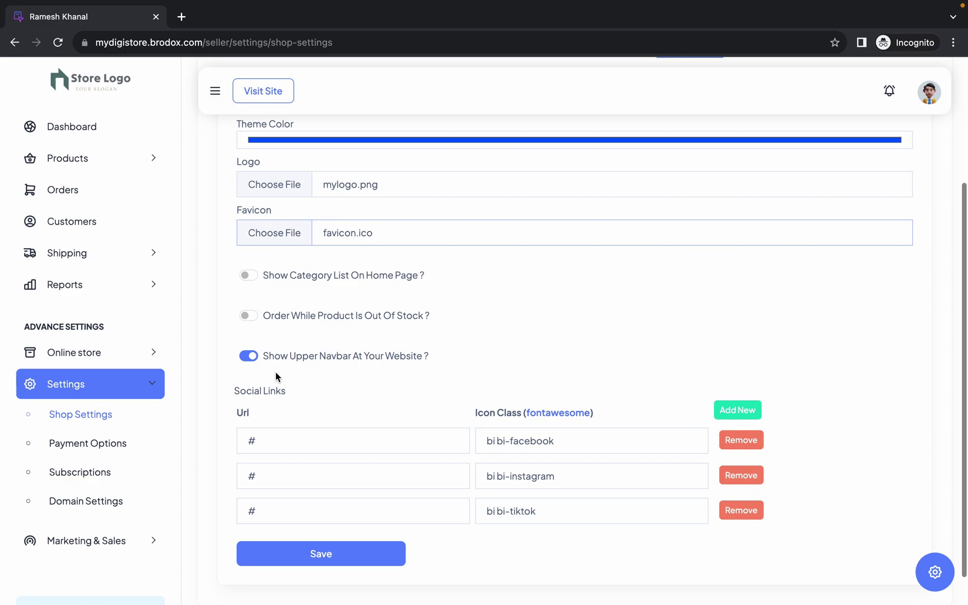
scroll(280, 392, "down", 1)
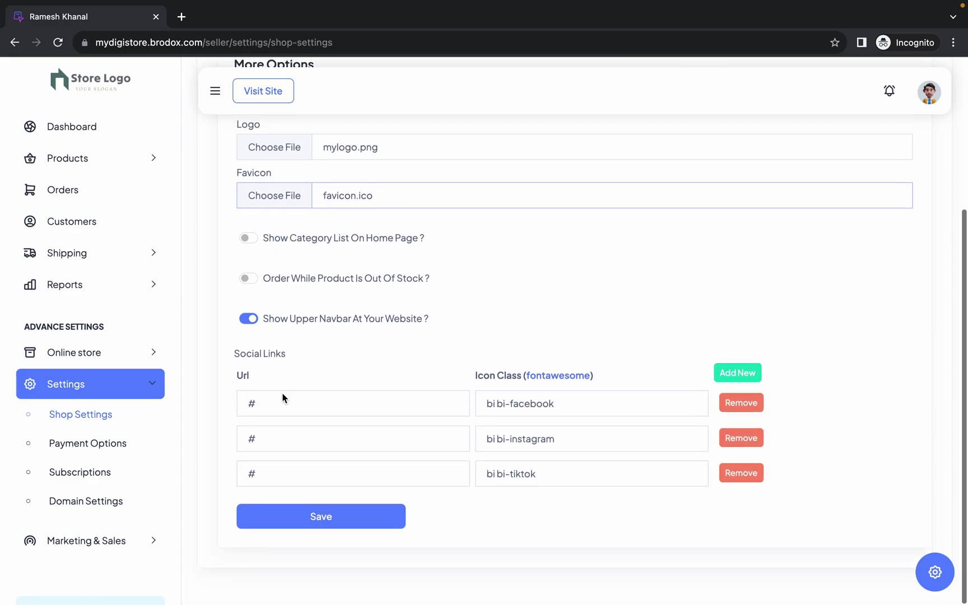
- Save the theme settings and open the live storefront in a new tab
left_click(326, 524)
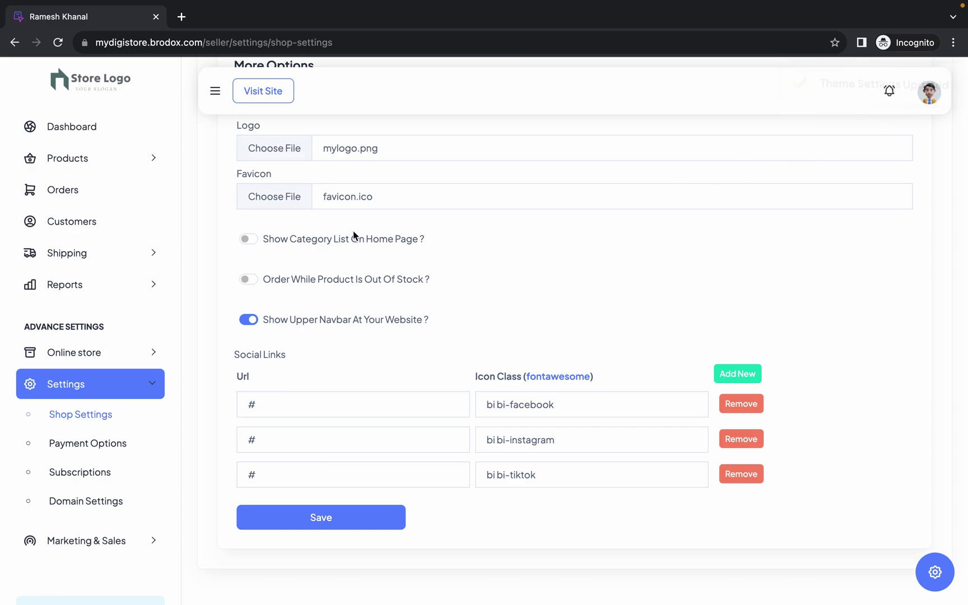
left_click(275, 101)
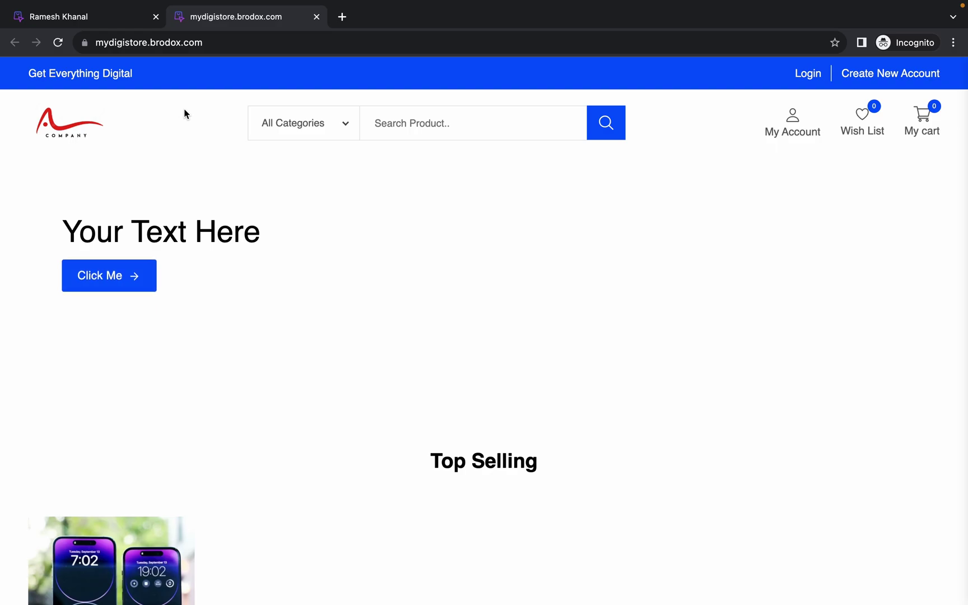
- Enable the home-page category list, save, and reload the storefront to confirm
left_click(119, 20)
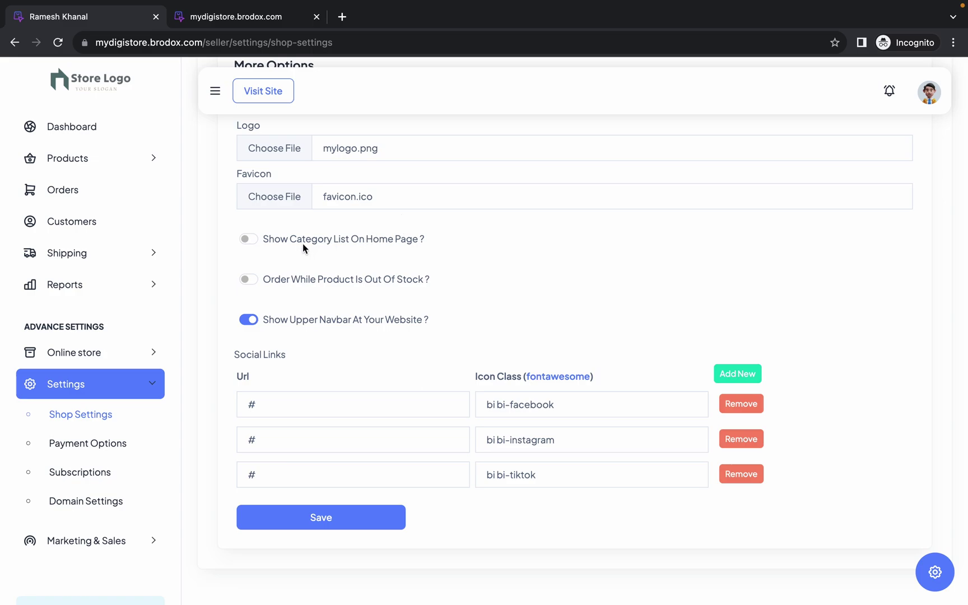
left_click(249, 239)
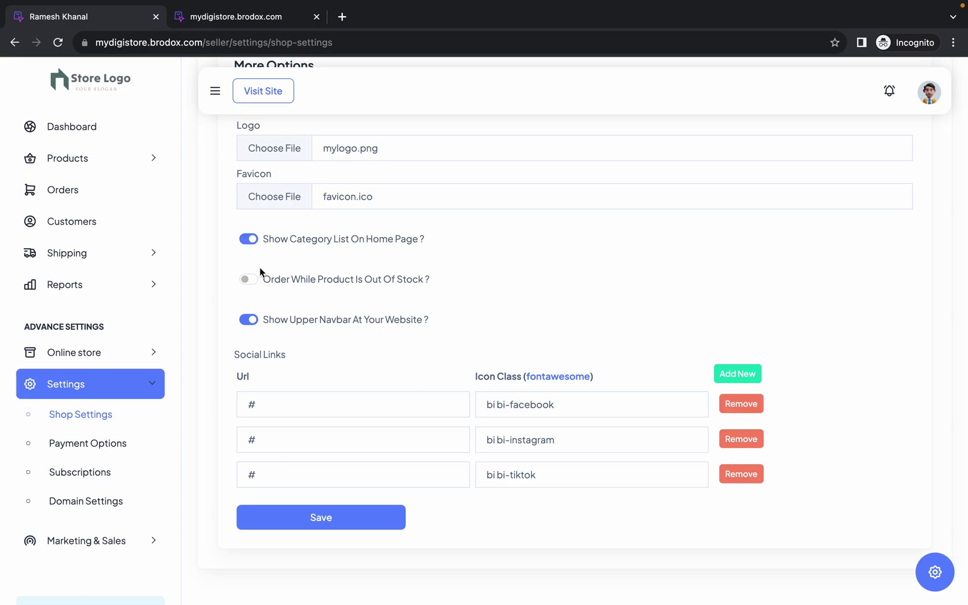
left_click(345, 524)
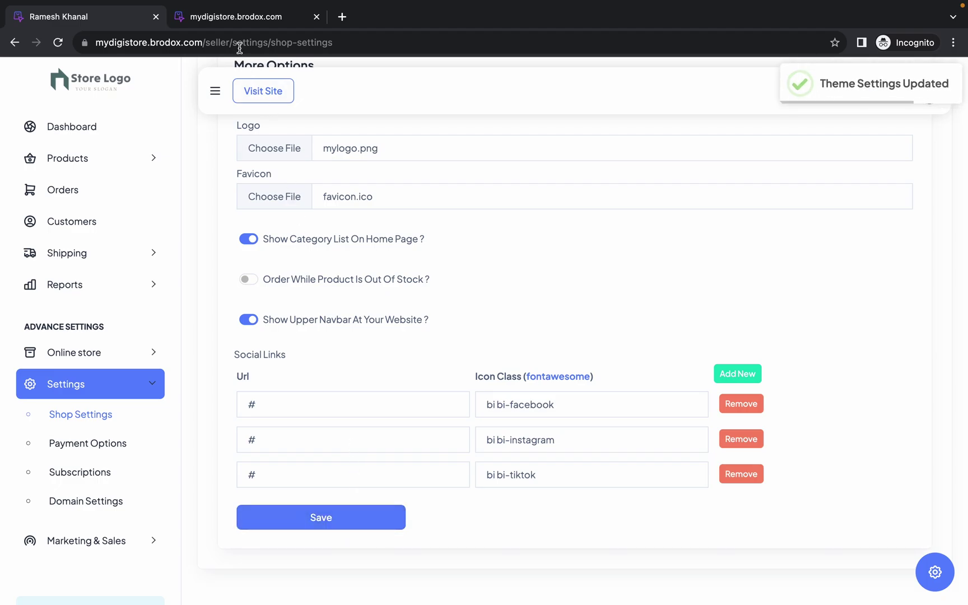
left_click(239, 28)
left_click(59, 45)
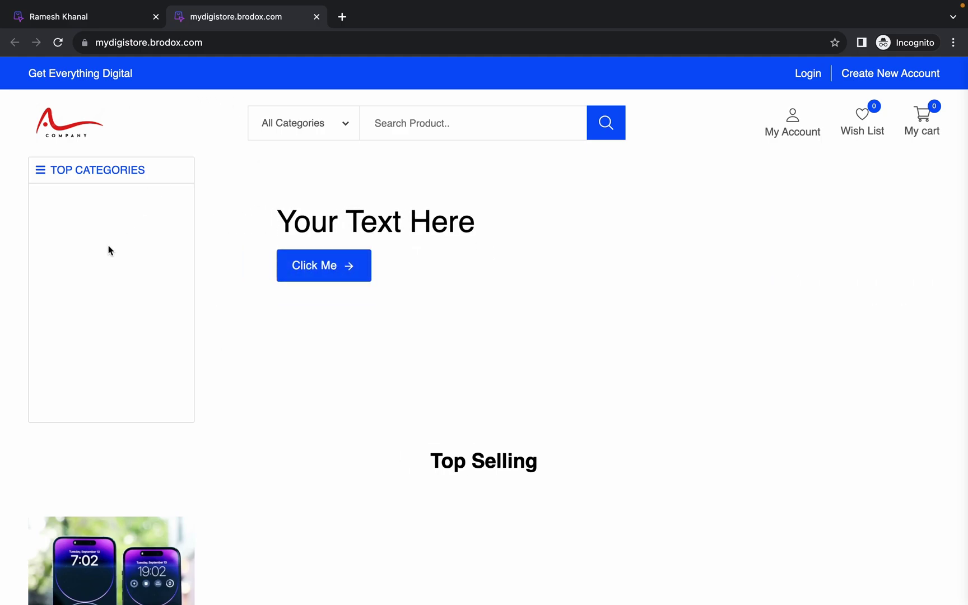
left_click(101, 23)
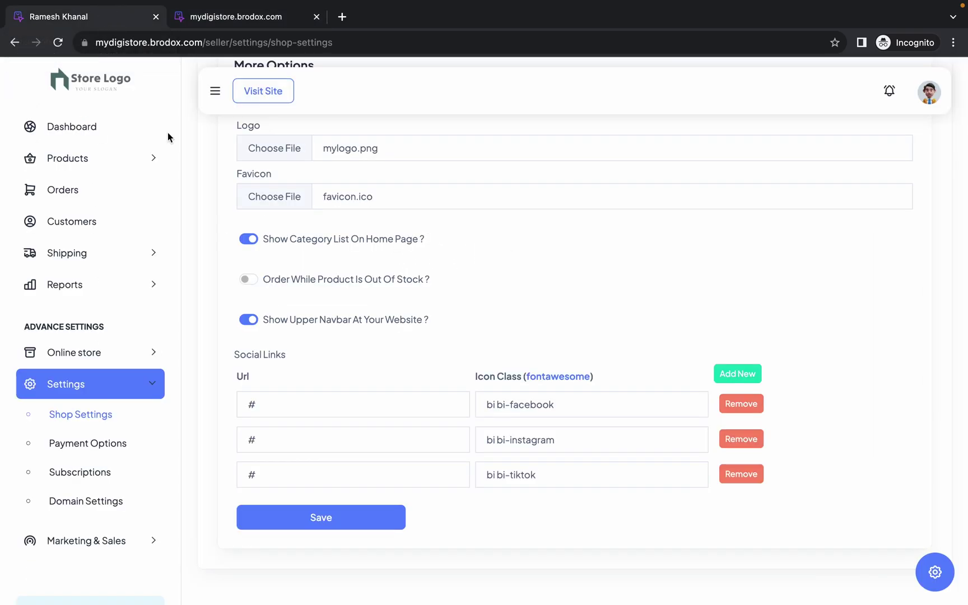
- Turn off 'Show Upper Navbar At Your Website?' and save the shop settings
left_click_drag(261, 281, 359, 259)
left_click(255, 321)
left_click(319, 511)
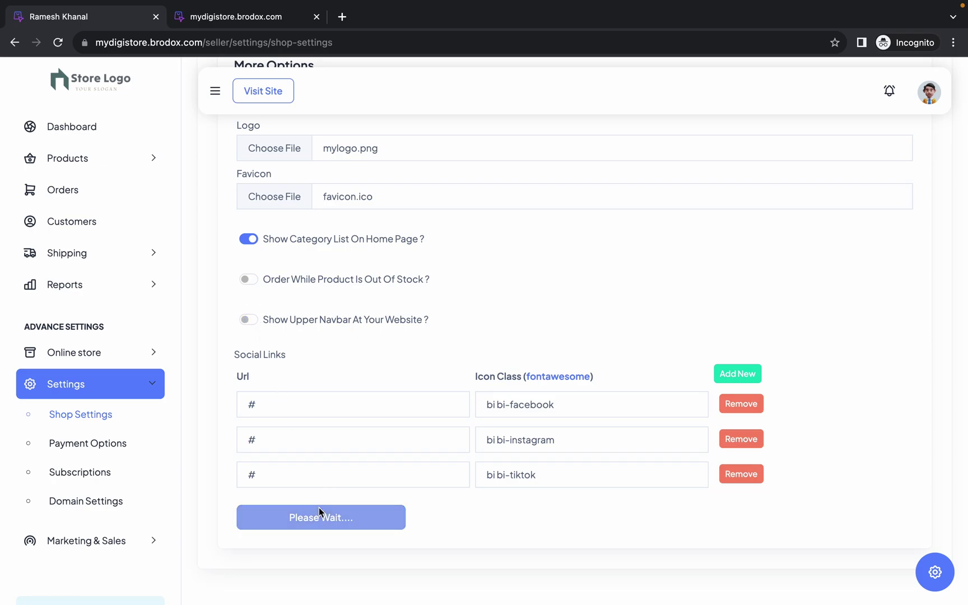
- Reload the storefront to confirm the blue top bar is gone, then go back to settings
left_click(229, 22)
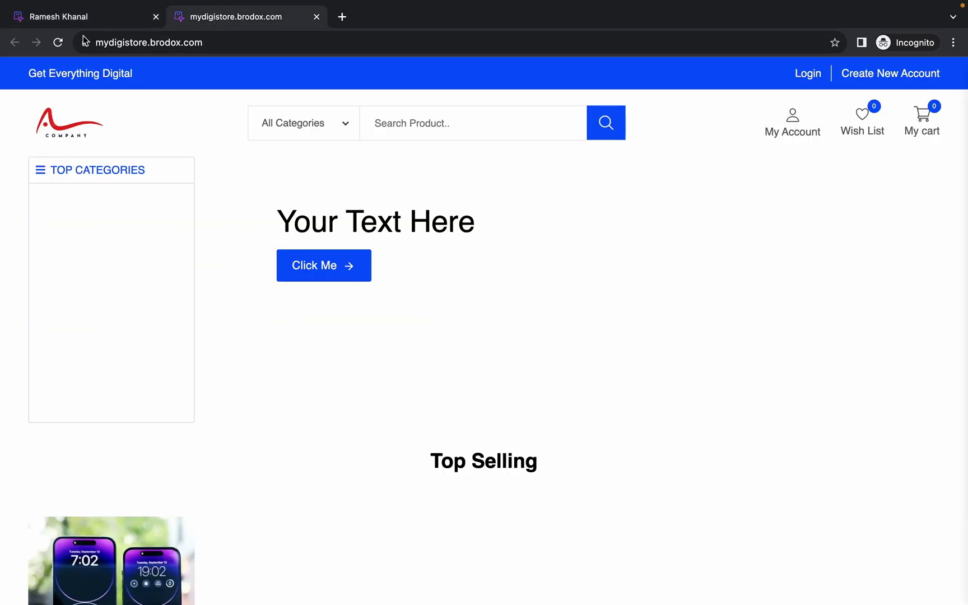
left_click(60, 43)
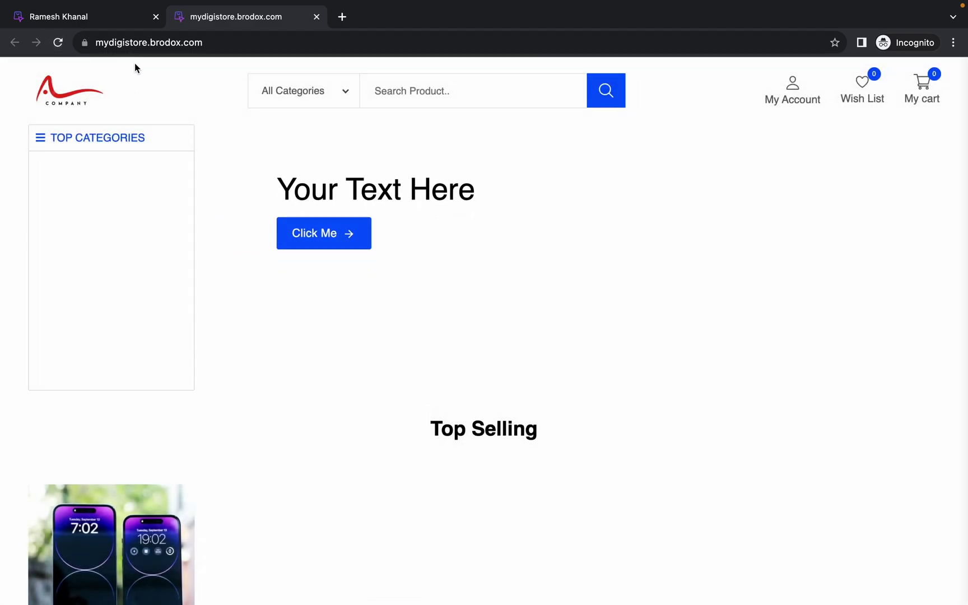
left_click(116, 22)
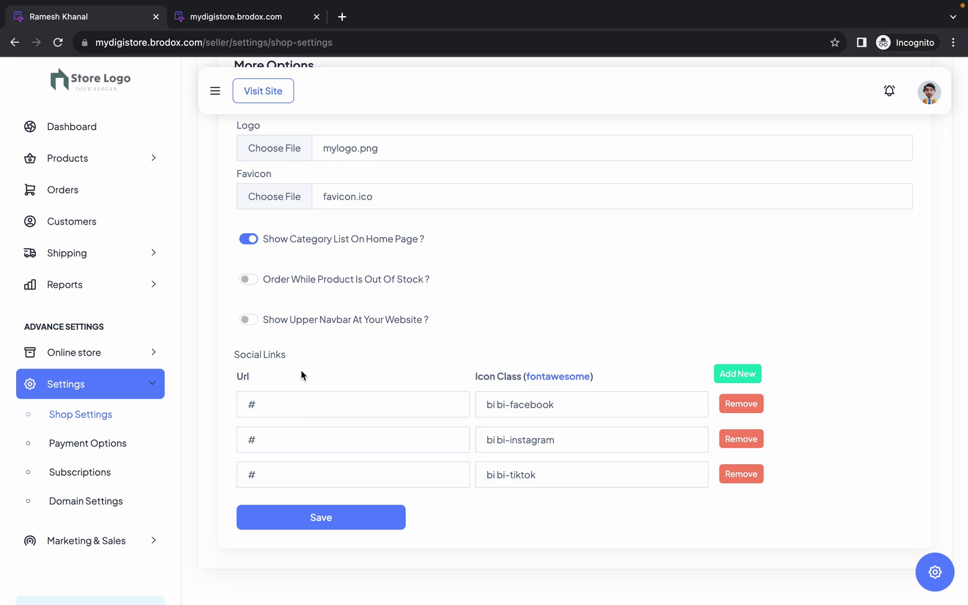
- Add a new social link row and pick the LinkedIn icon (bi bi-linkedin) by filtering 'link'
left_click(264, 404)
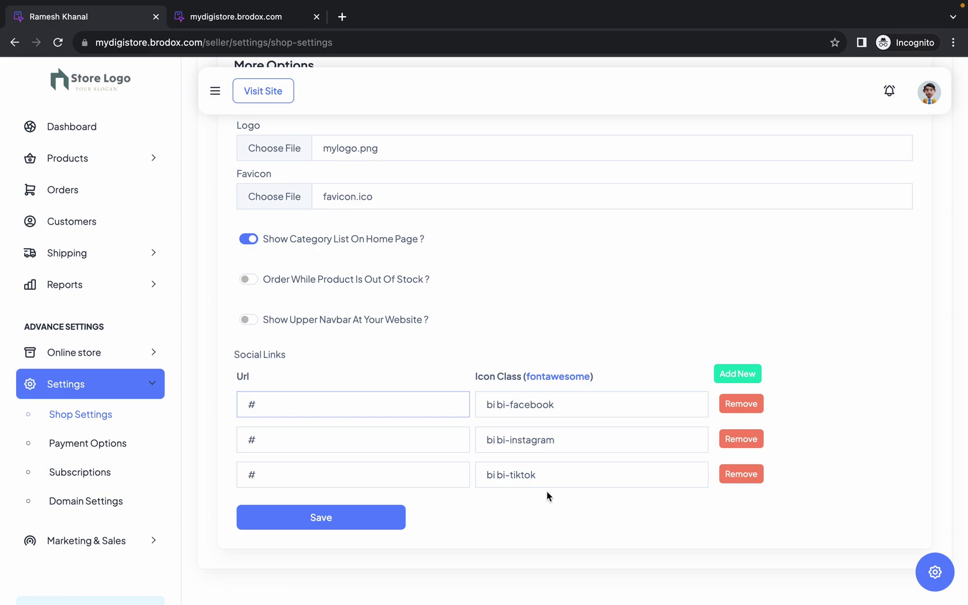
left_click(733, 376)
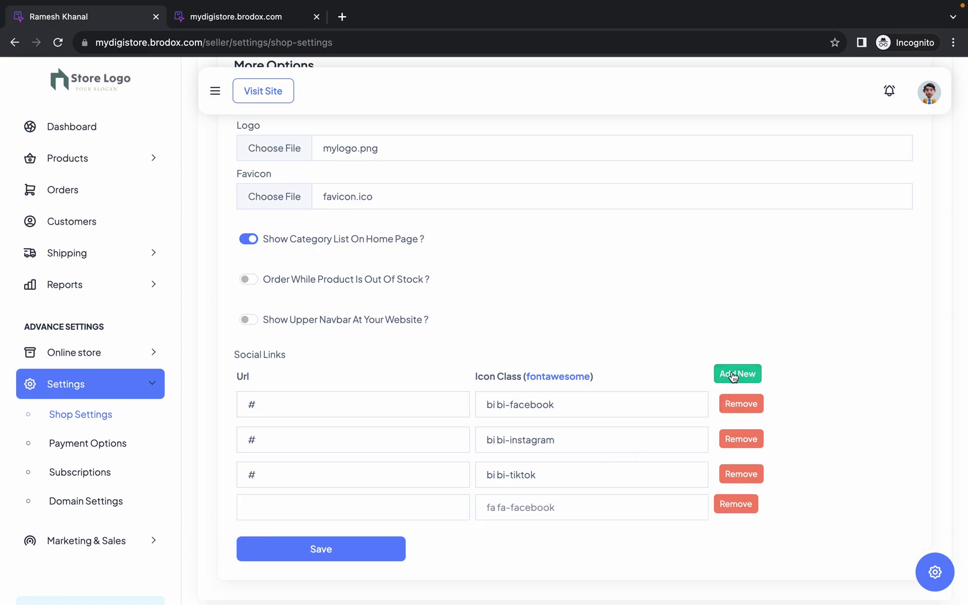
left_click(538, 512)
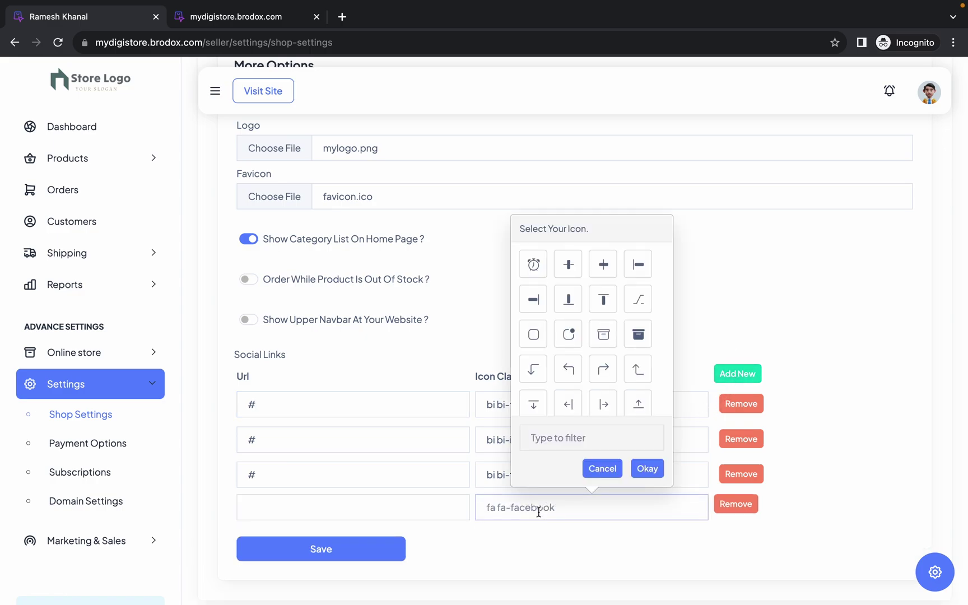
scroll(569, 396, "down", 3)
scroll(569, 395, "down", 10)
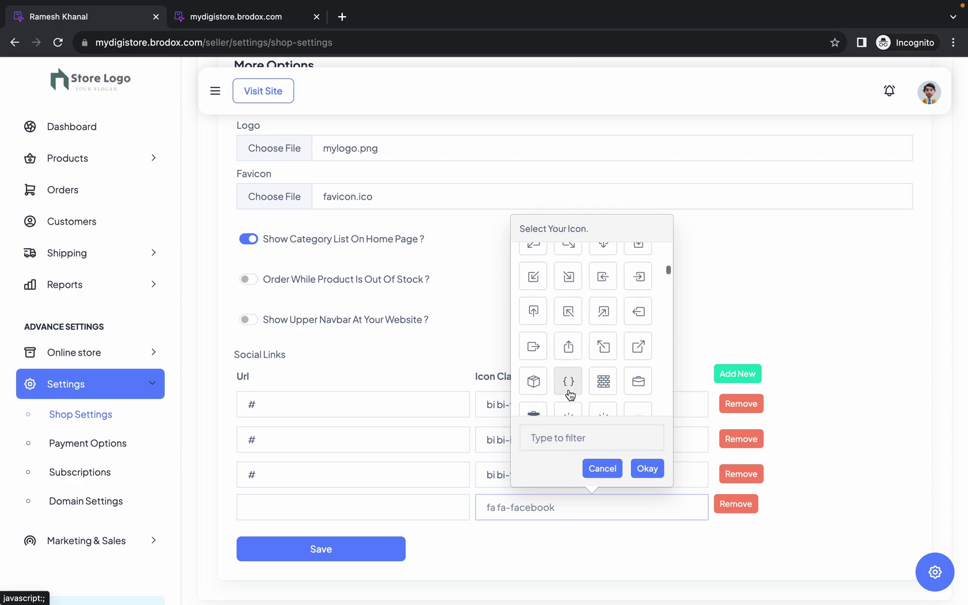
scroll(568, 395, "up", 10)
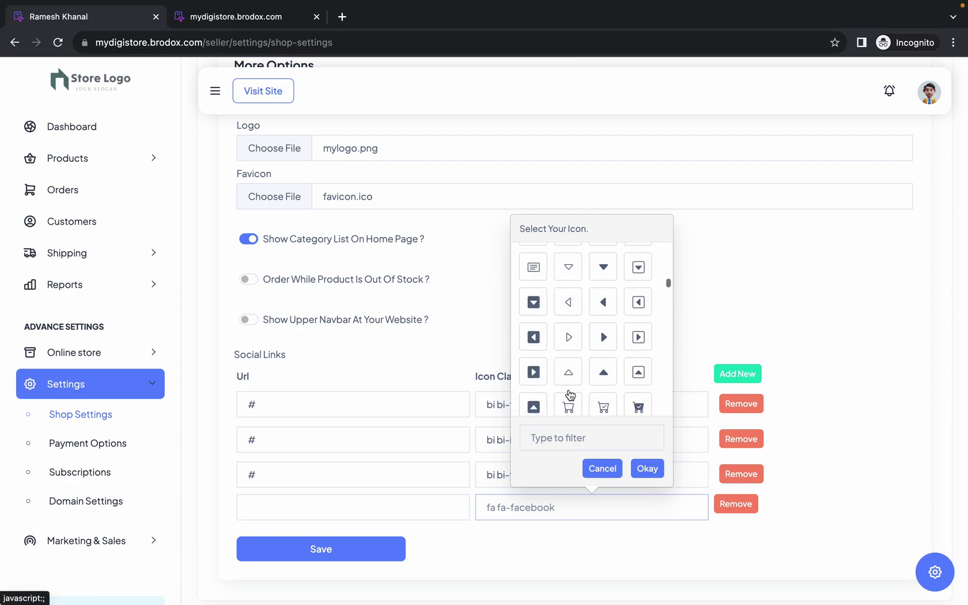
left_click(553, 429)
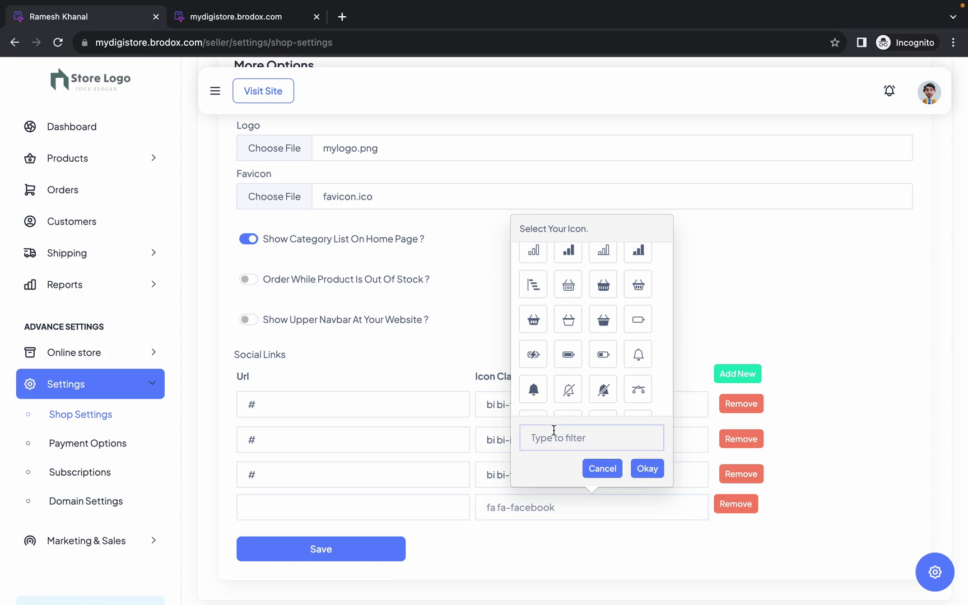
type("link")
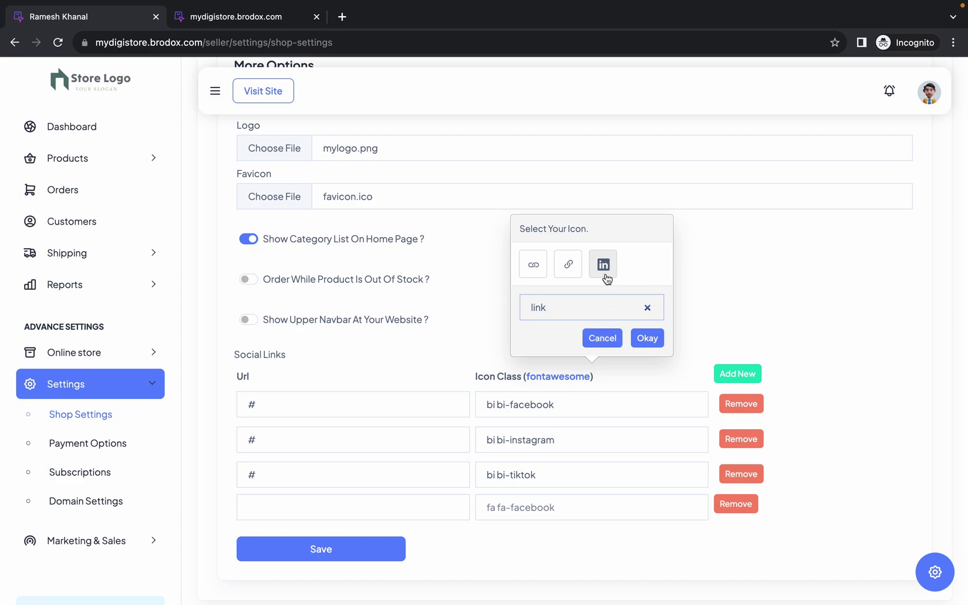
left_click(604, 275)
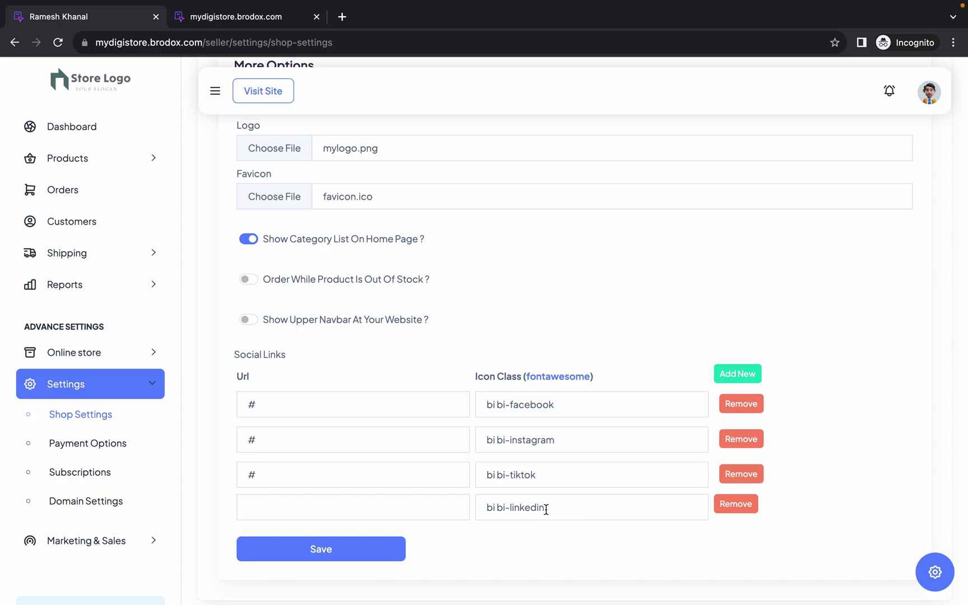
- Set the LinkedIn link's URL to # and save the shop settings
key("Return")
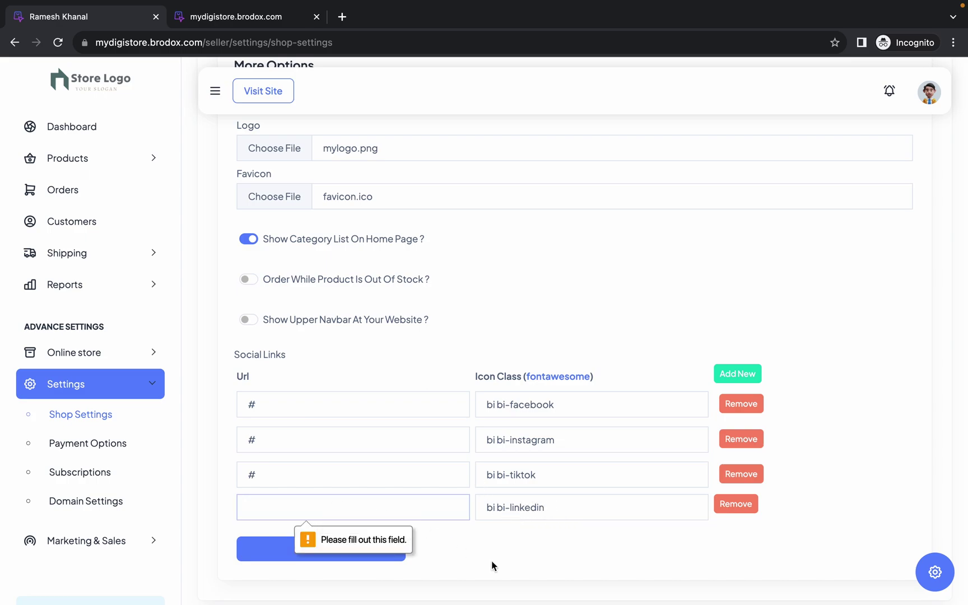
left_click(401, 512)
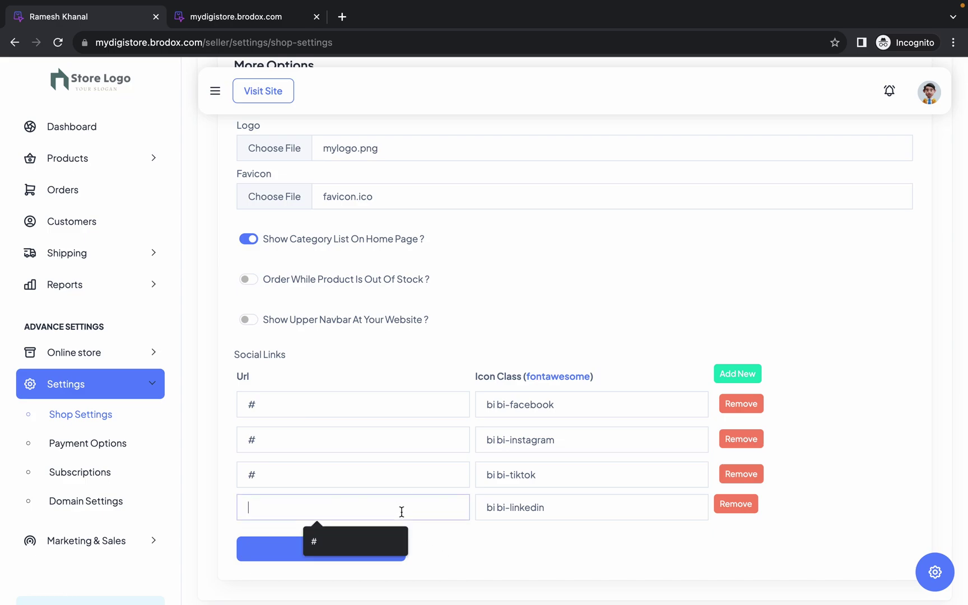
left_click(358, 541)
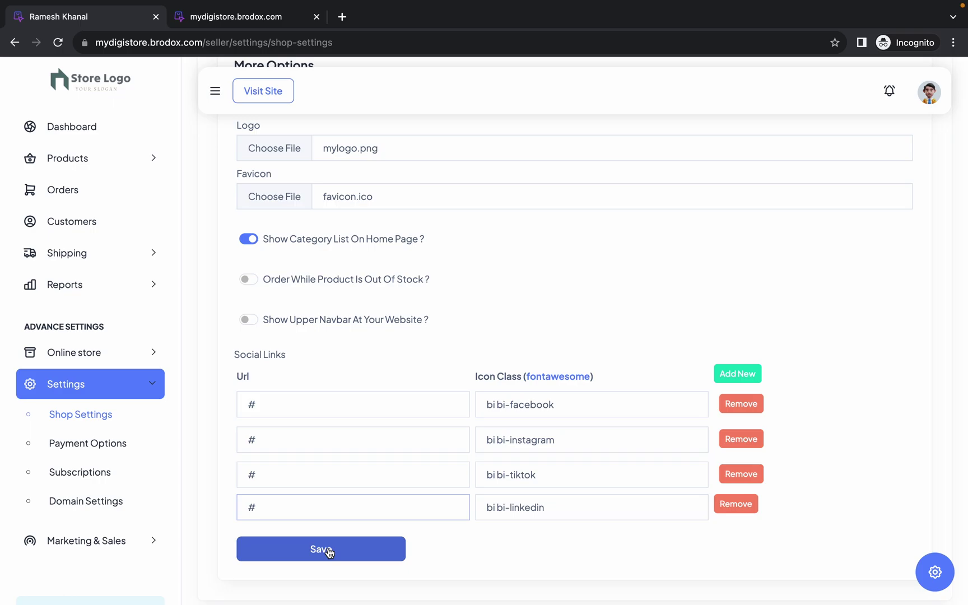
left_click(330, 551)
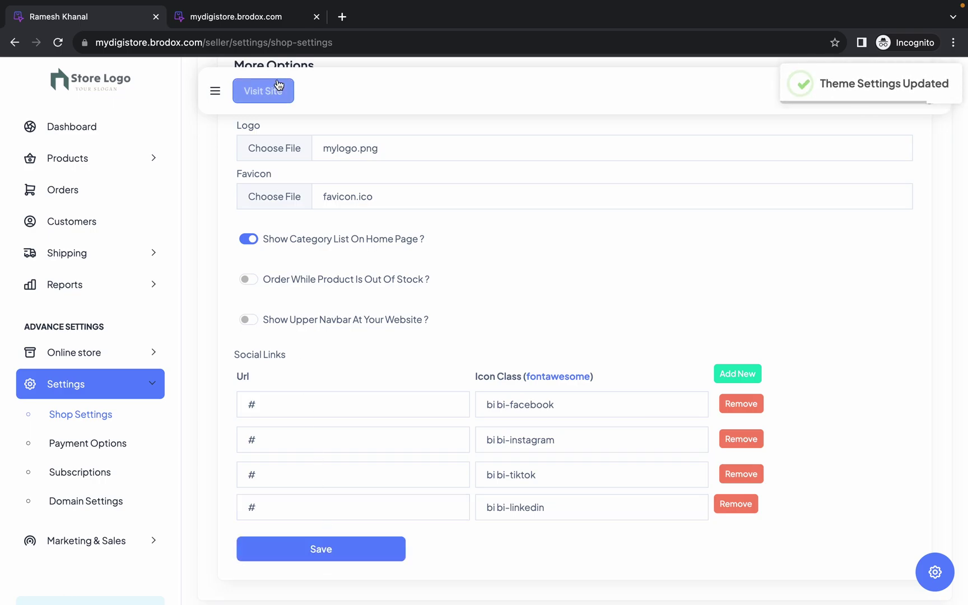
left_click(266, 28)
- Reload the storefront to check the four footer social icons and test the Facebook link
left_click(63, 45)
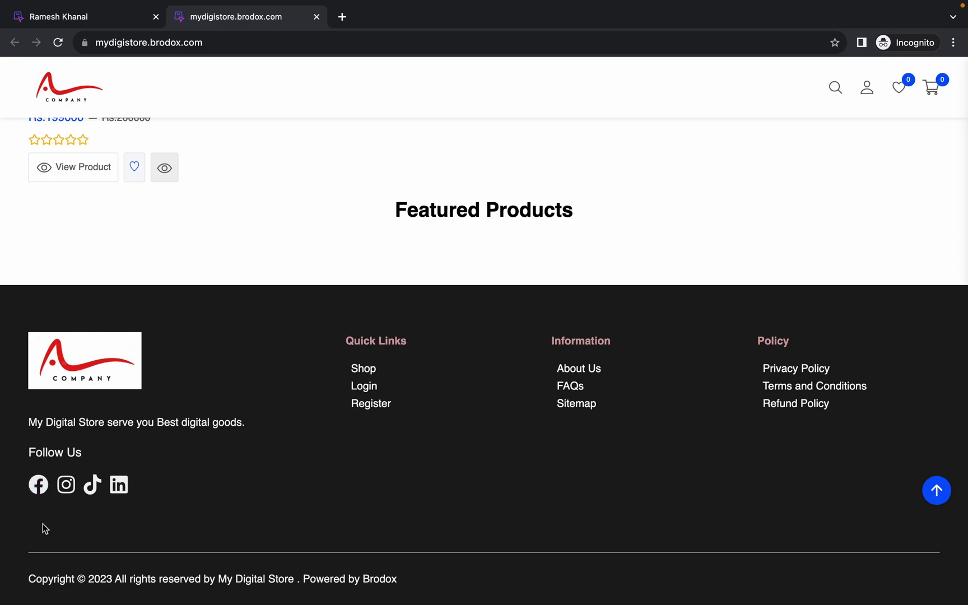
left_click(38, 486)
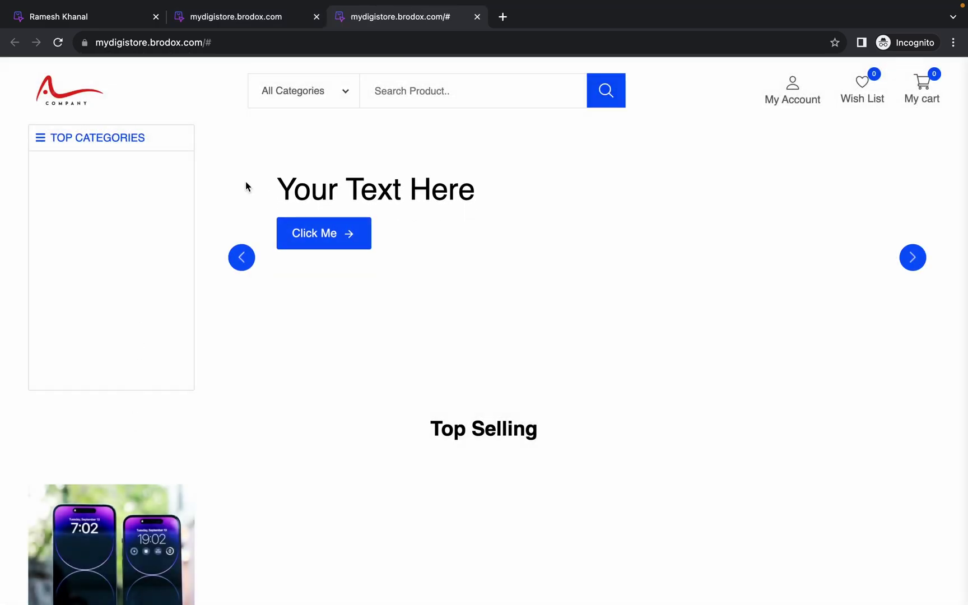
left_click(477, 16)
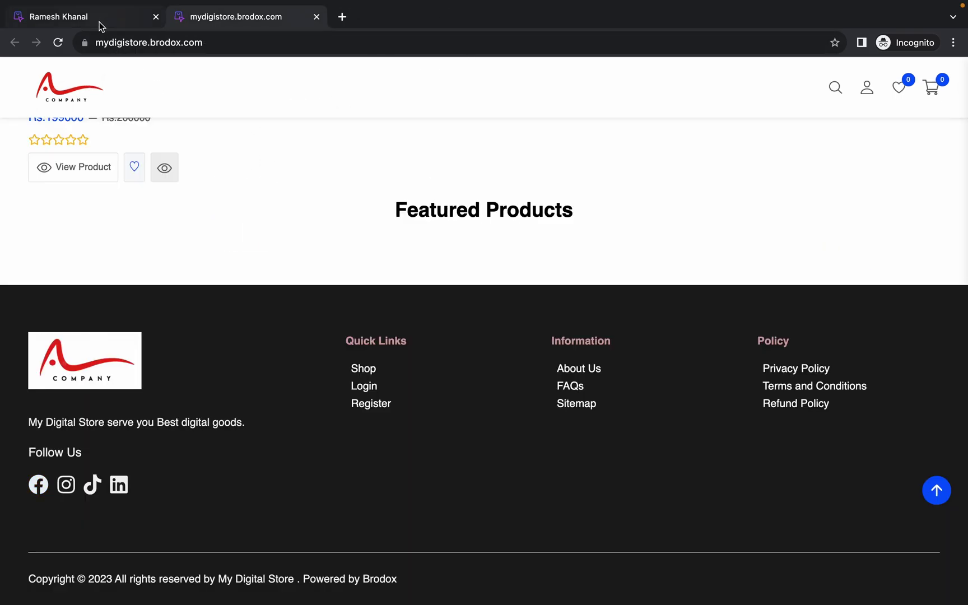
left_click(99, 19)
scroll(387, 269, "down", 1)
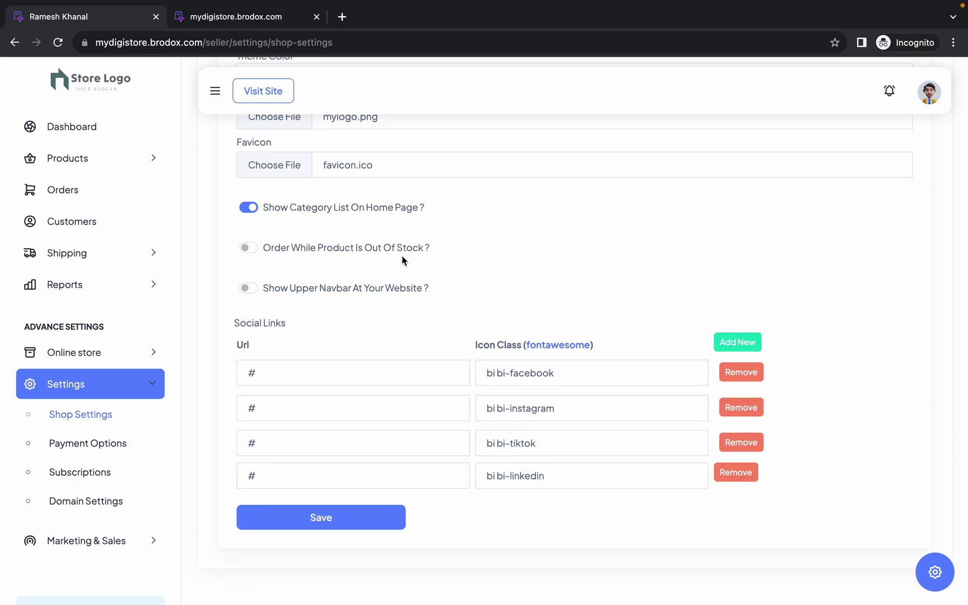